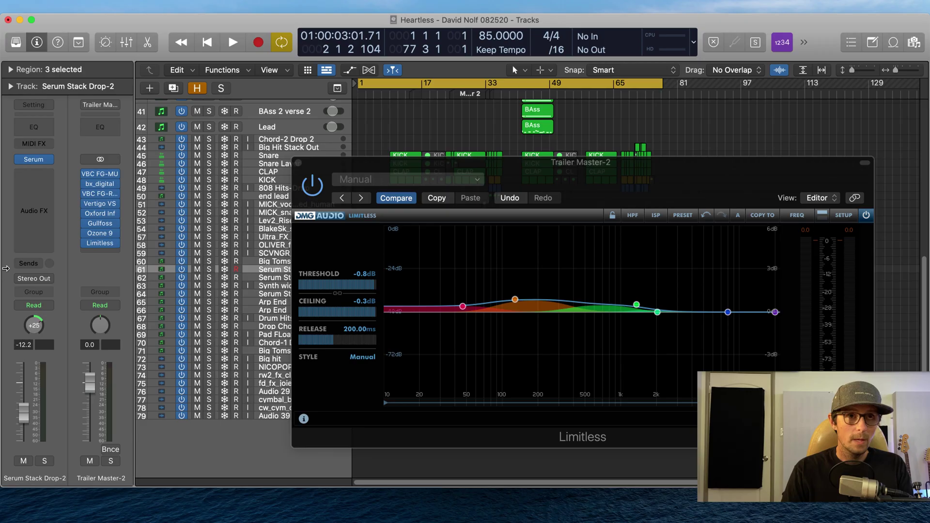
# Close the Limitless window and set the Ozone 9 Maximizer threshold on the master channel to -0.4 dB
pyautogui.click(525, 181)
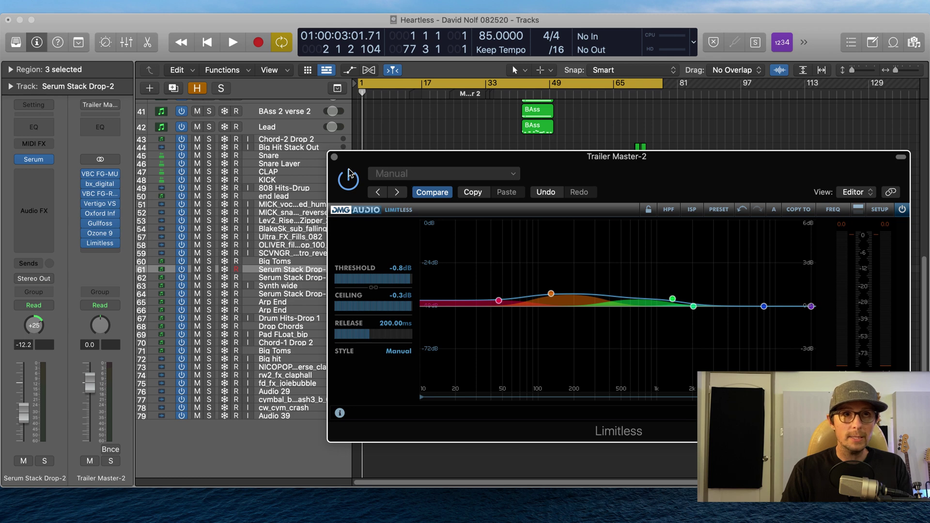
pyautogui.click(336, 157)
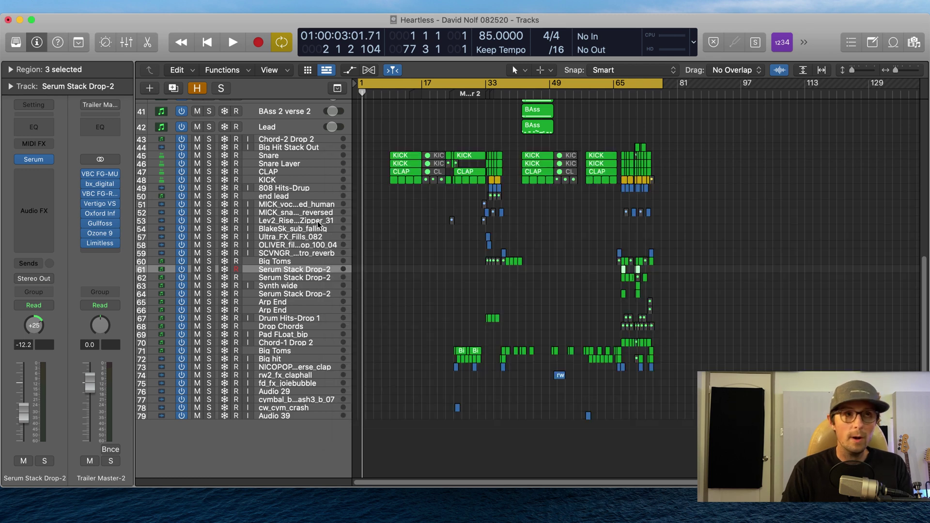
pyautogui.moveTo(113, 237)
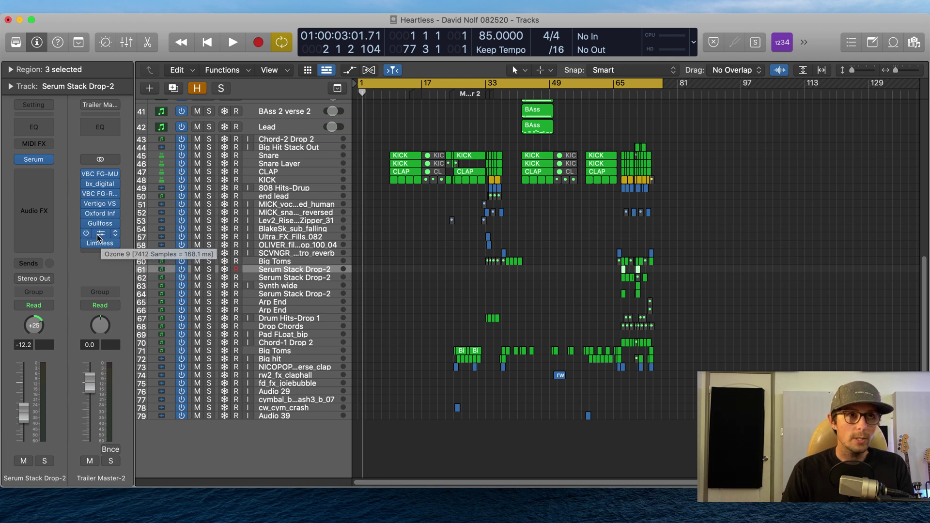
pyautogui.click(98, 237)
pyautogui.moveTo(398, 329)
pyautogui.mouseDown()
pyautogui.moveTo(389, 381)
pyautogui.moveTo(396, 327)
pyautogui.mouseUp()
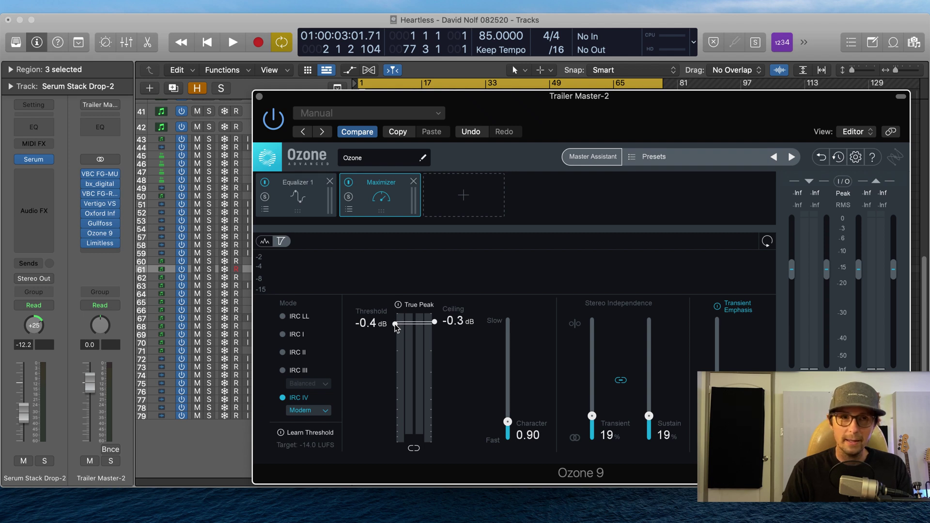
# Set the master channel's Limitless threshold to -0.5 dB and close both plug-in windows
pyautogui.click(99, 242)
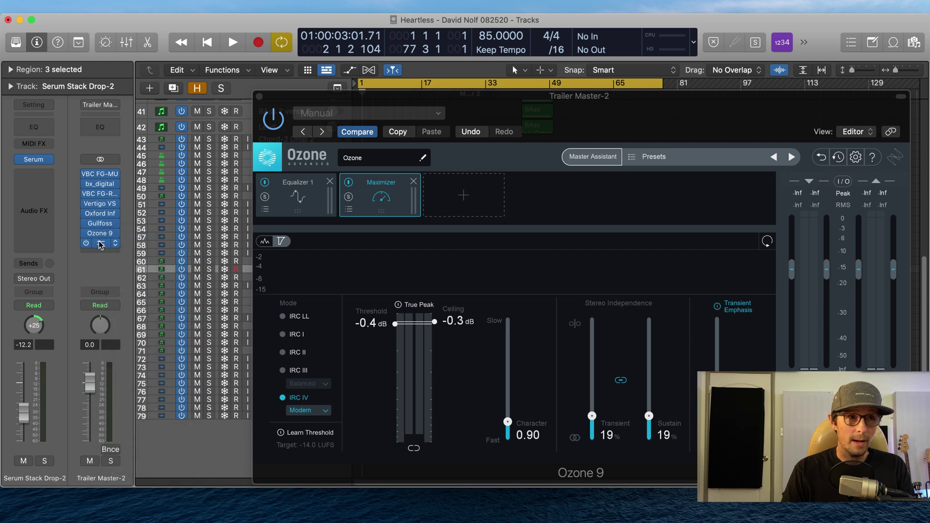
pyautogui.moveTo(393, 285); pyautogui.dragTo(412, 282)
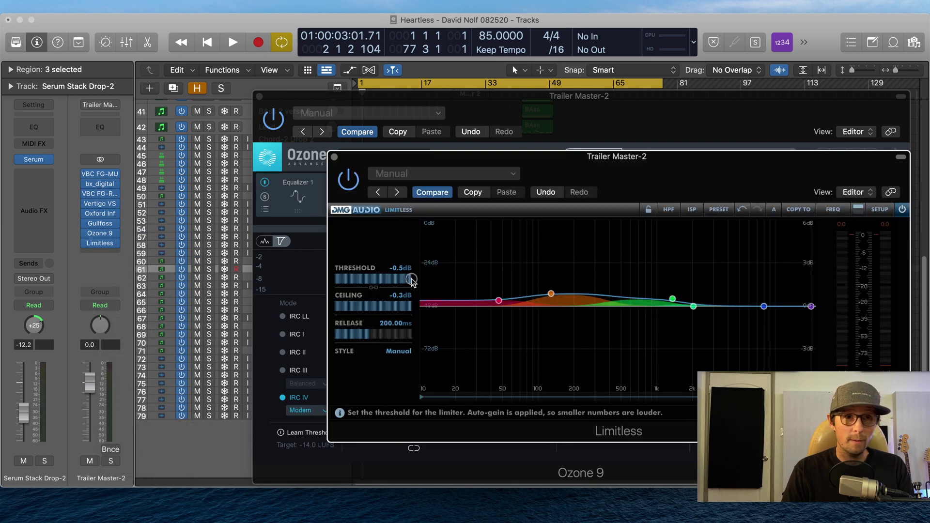
pyautogui.click(335, 157)
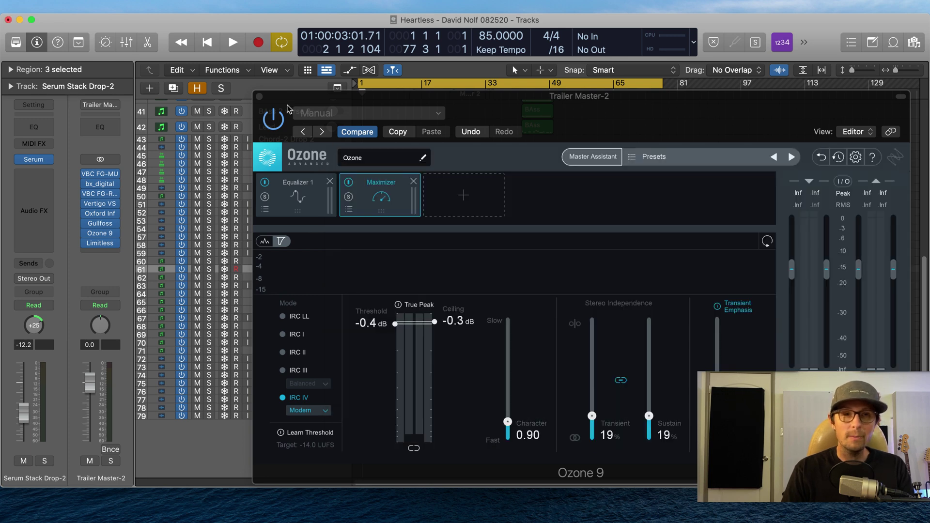
pyautogui.click(260, 98)
# Select the regions of every track in the project, starting from the Lead VOX track
pyautogui.scroll(8, 405, 288)
pyautogui.scroll(1, 405, 288)
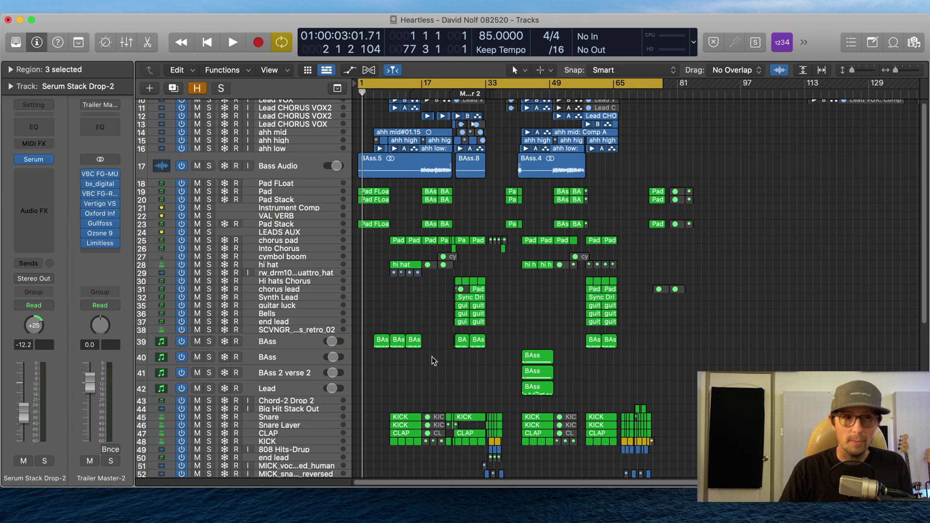
pyautogui.scroll(1, 433, 361)
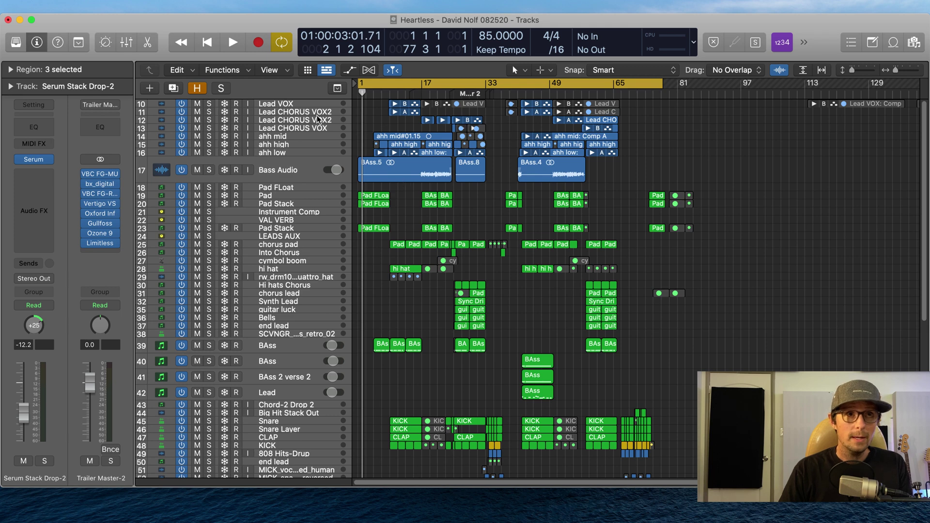
pyautogui.click(280, 105)
pyautogui.scroll(-10, 295, 126)
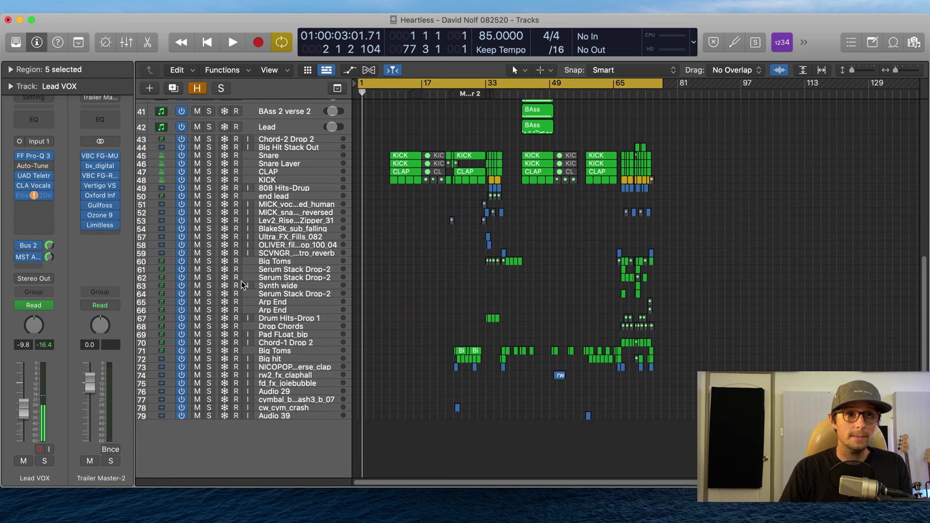
pyautogui.press('super+a')
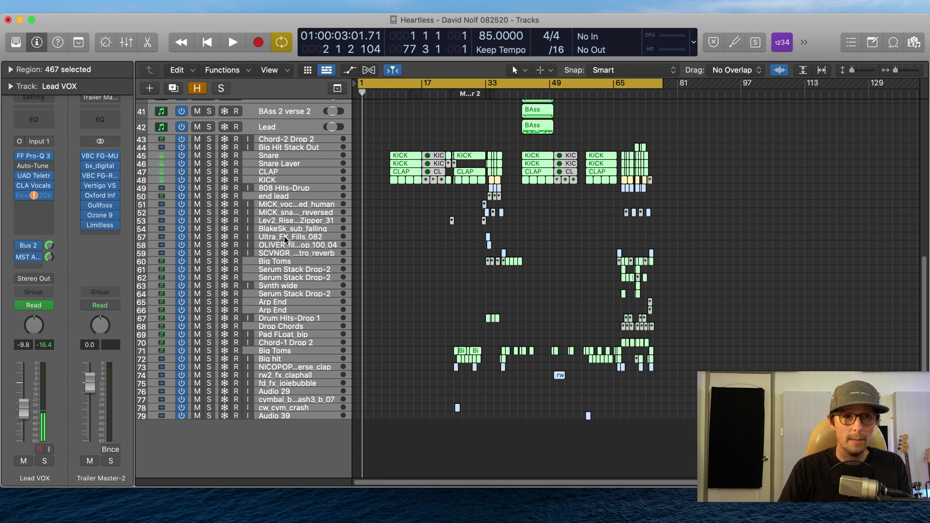
# Open the export settings for saving the selected tracks as audio files
pyautogui.click(67, 6)
pyautogui.click(93, 7)
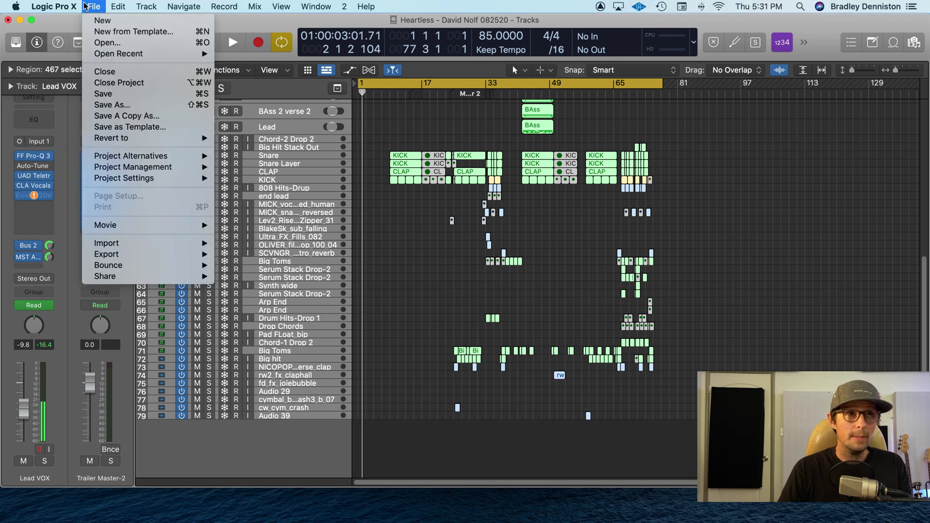
pyautogui.moveTo(138, 254)
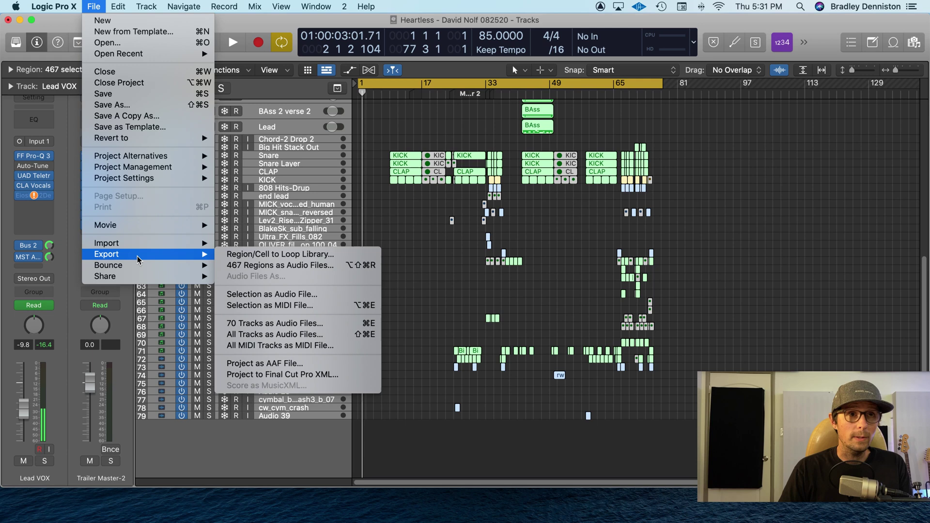
pyautogui.click(256, 326)
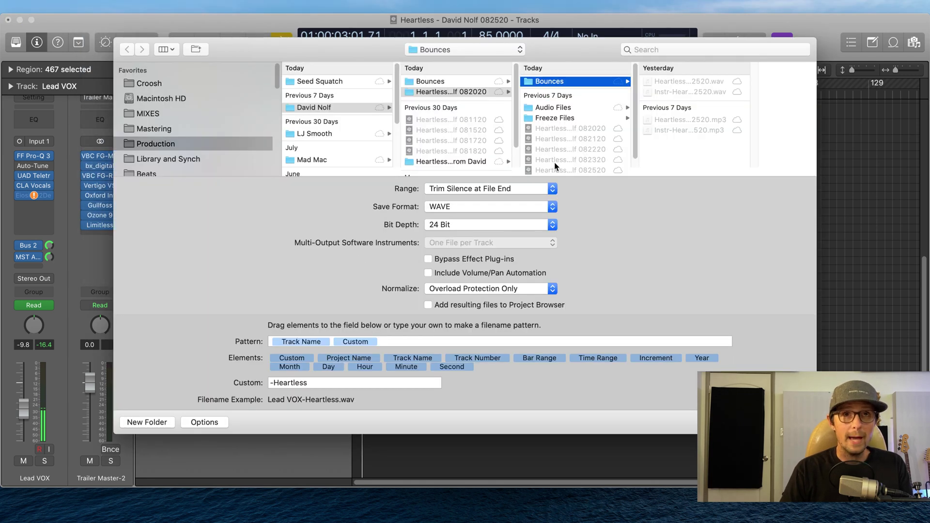
# Create a folder named STEMS-Heartless inside the Heartless project's Bounces folder as the export destination
pyautogui.moveTo(585, 43); pyautogui.dragTo(464, 79)
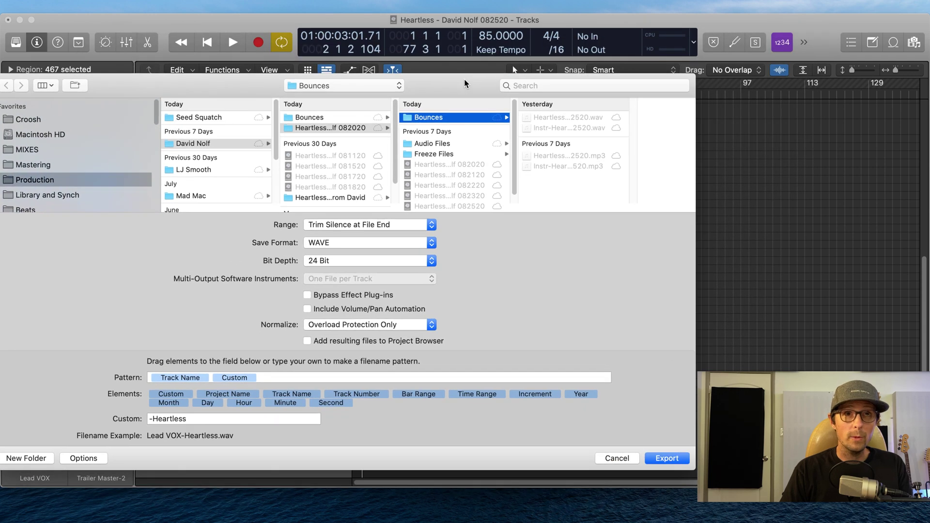
pyautogui.click(350, 128)
pyautogui.click(205, 145)
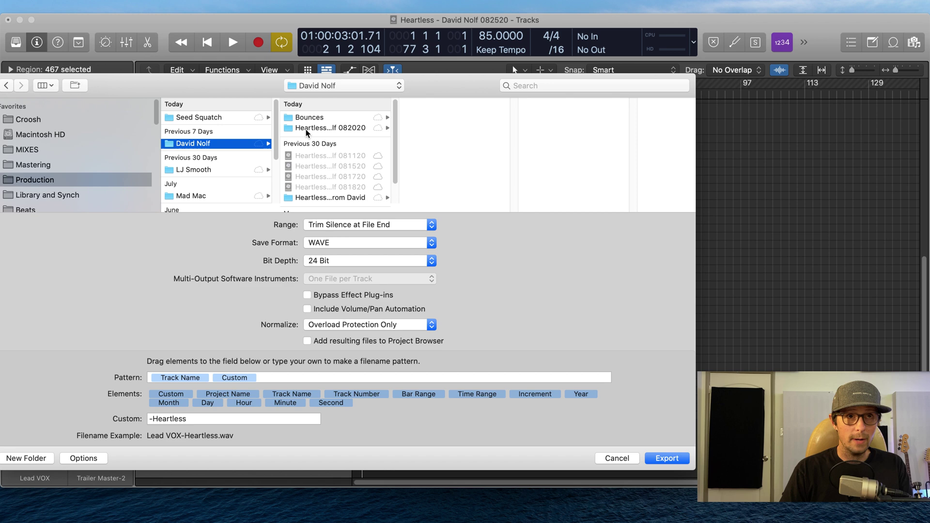
pyautogui.click(342, 129)
pyautogui.click(458, 118)
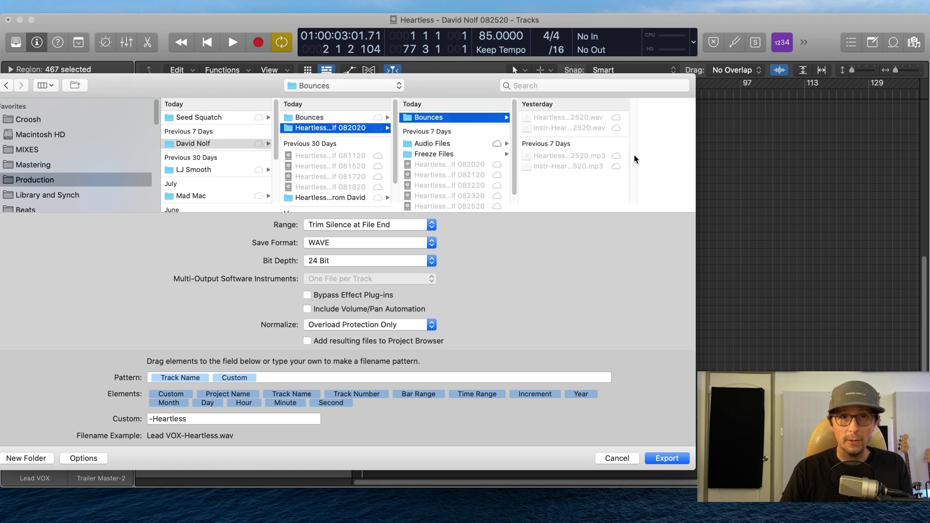
pyautogui.press('super+shift+n')
pyautogui.write('STEMS')
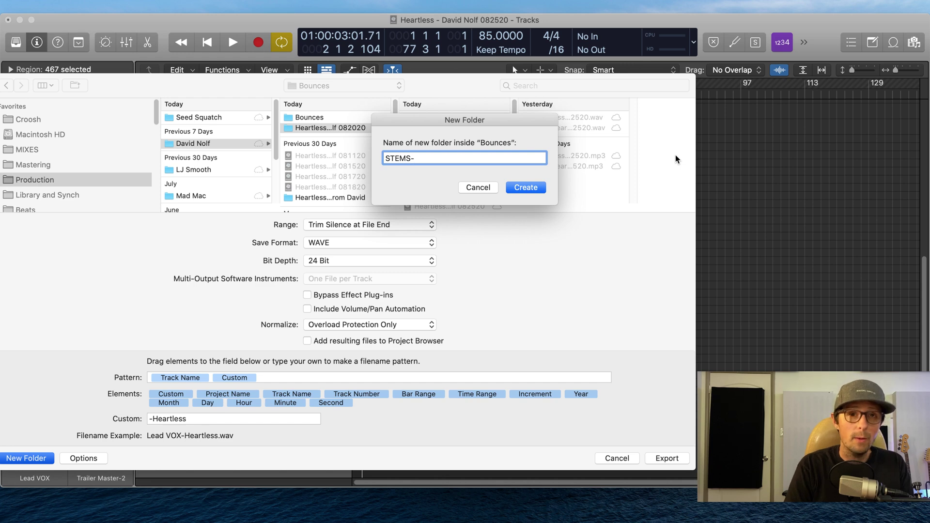
pyautogui.write('-Heartless')
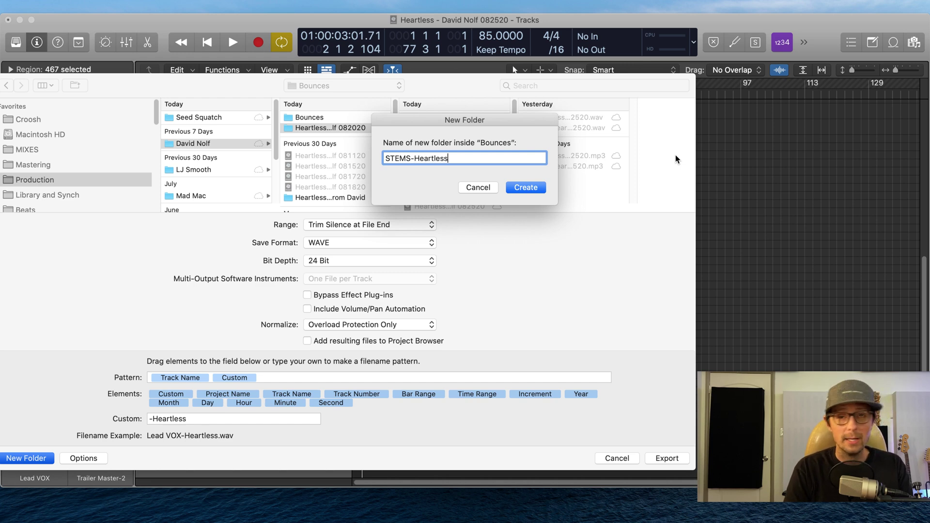
pyautogui.press('Return')
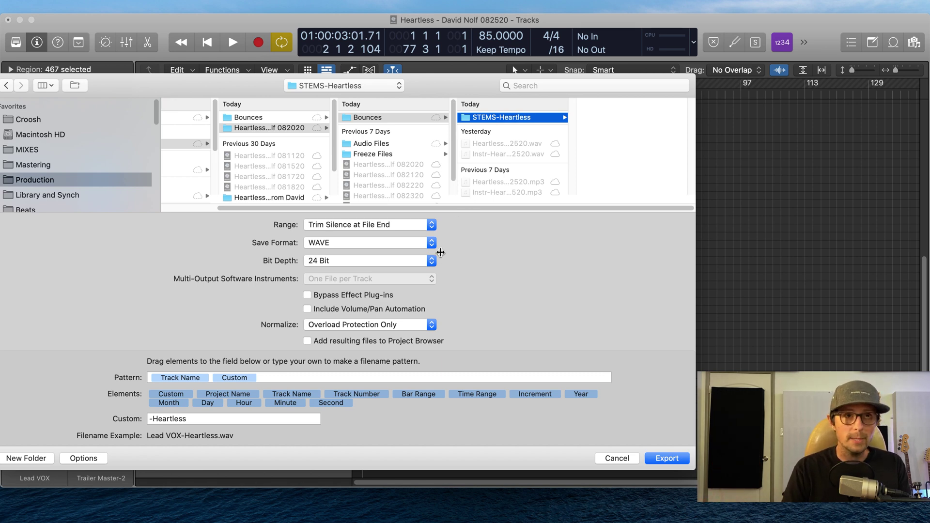
# Set the export range to Export Cycle Range Only
pyautogui.moveTo(473, 87); pyautogui.dragTo(507, 182)
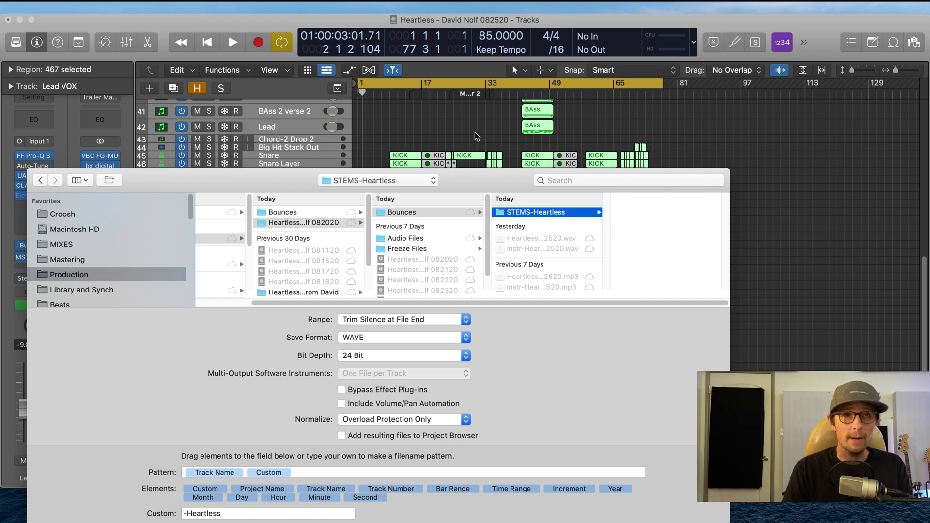
pyautogui.moveTo(458, 187); pyautogui.dragTo(496, 94)
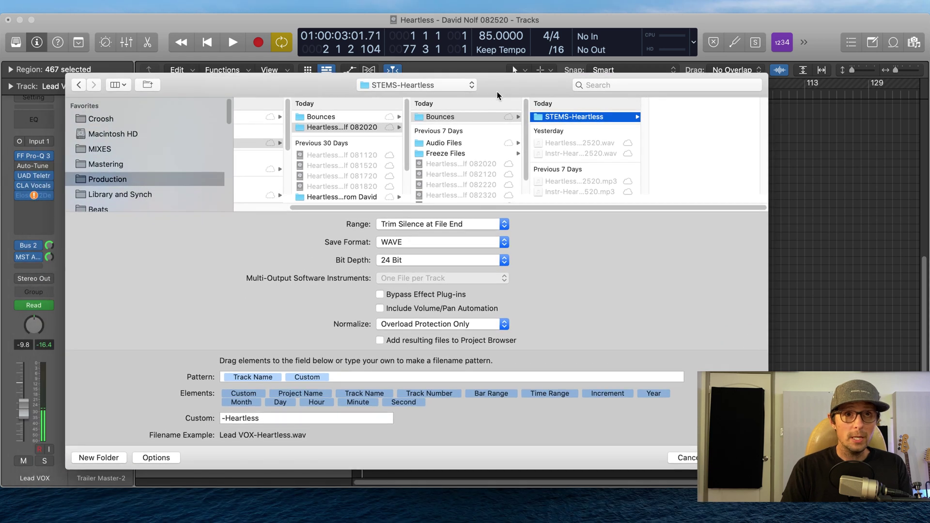
pyautogui.click(468, 224)
pyautogui.click(412, 218)
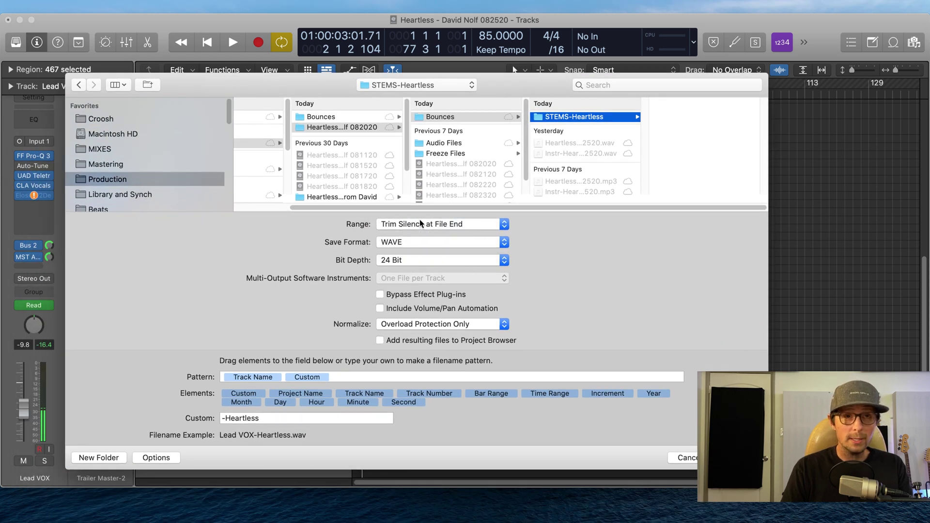
pyautogui.click(419, 223)
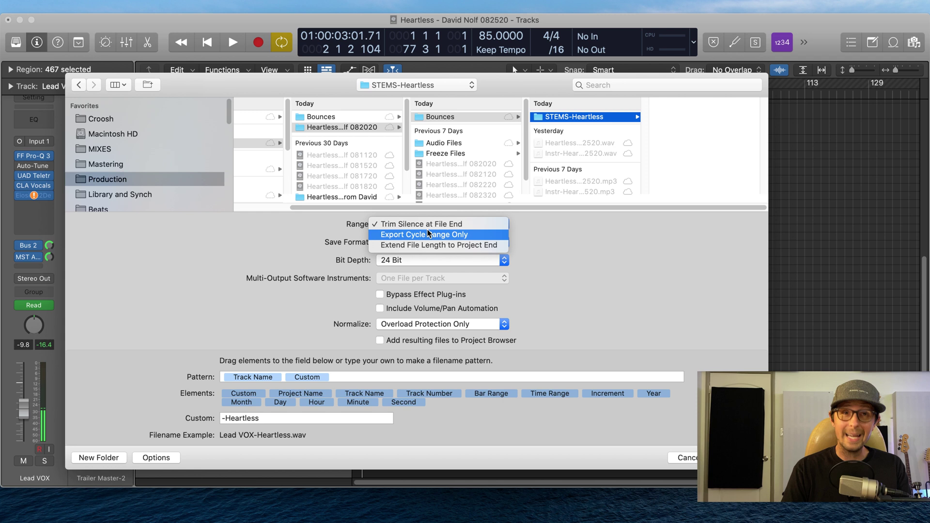
pyautogui.click(428, 233)
# Review the save format and bit depth choices for the export, keeping WAVE and 24 Bit
pyautogui.click(440, 239)
pyautogui.click(436, 262)
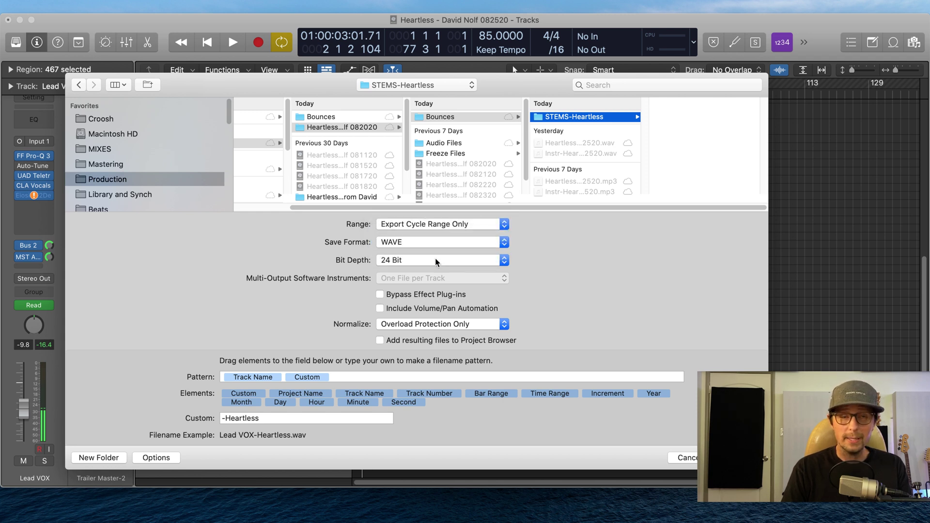
pyautogui.click(437, 262)
pyautogui.click(435, 260)
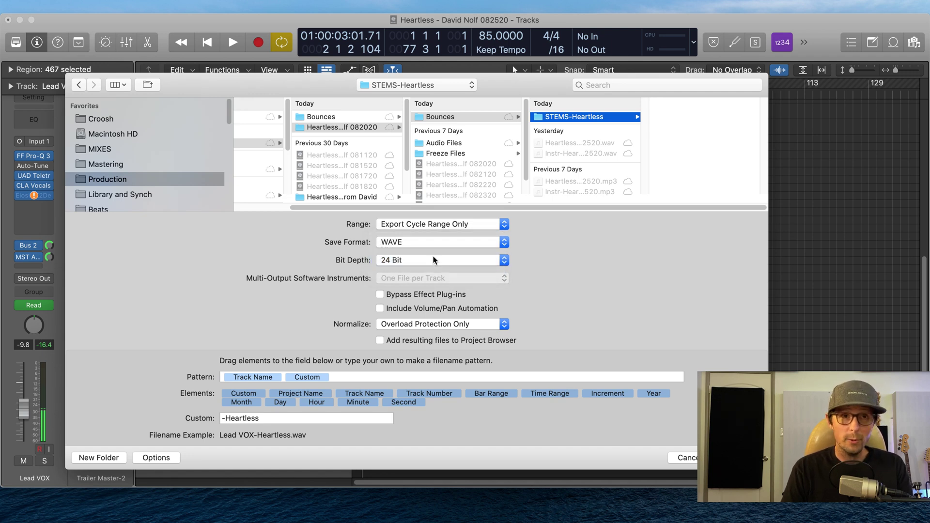
pyautogui.click(435, 260)
pyautogui.click(431, 260)
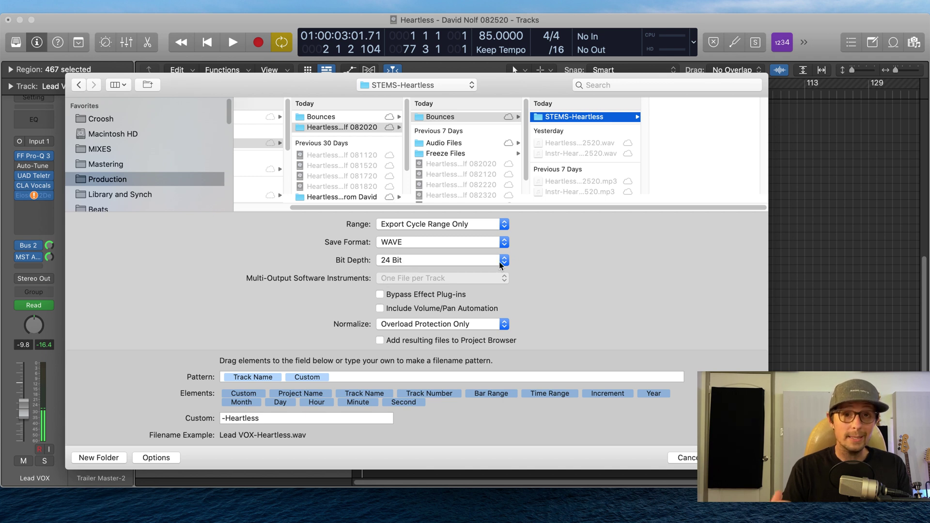
# Enable Bypass Effect Plug-ins for the export and leave Include Volume/Pan Automation off
pyautogui.click(380, 295)
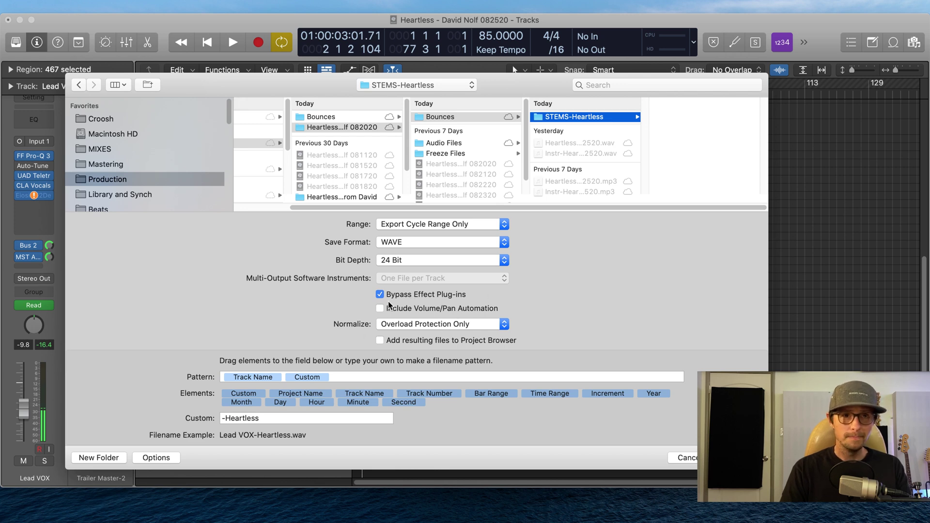
pyautogui.moveTo(226, 97); pyautogui.dragTo(474, 156)
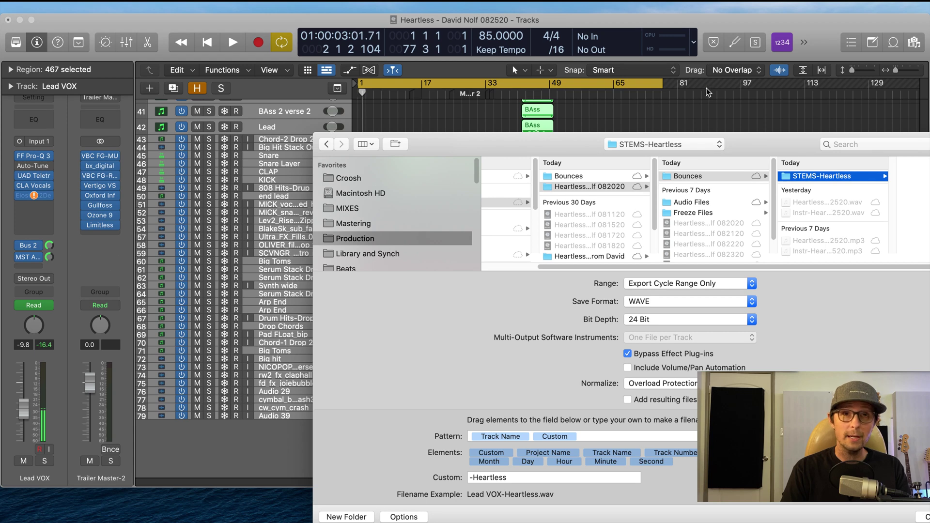
pyautogui.moveTo(541, 140); pyautogui.dragTo(267, 79)
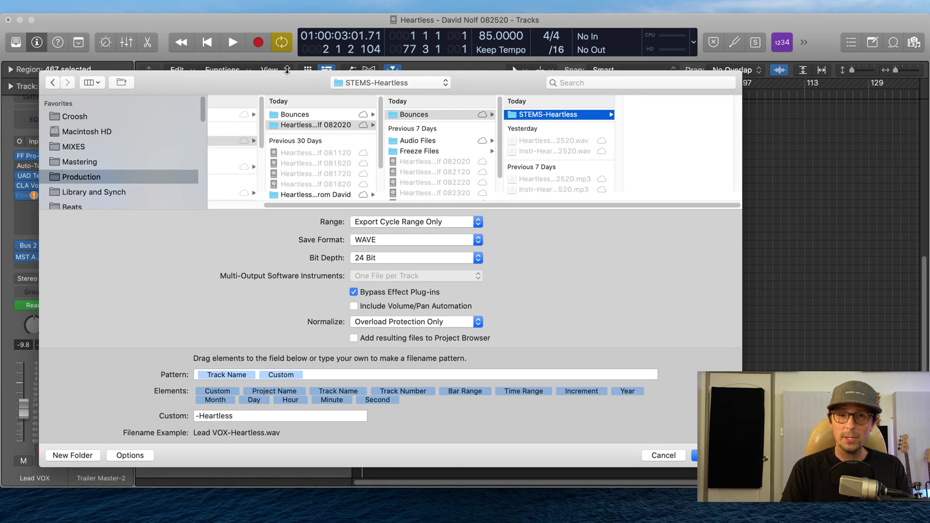
pyautogui.moveTo(178, 74); pyautogui.dragTo(241, 66)
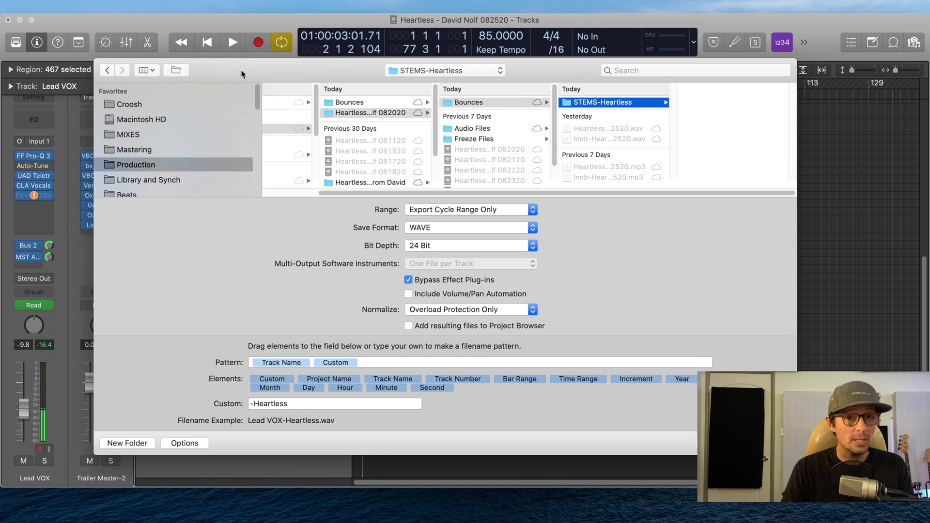
pyautogui.click(408, 295)
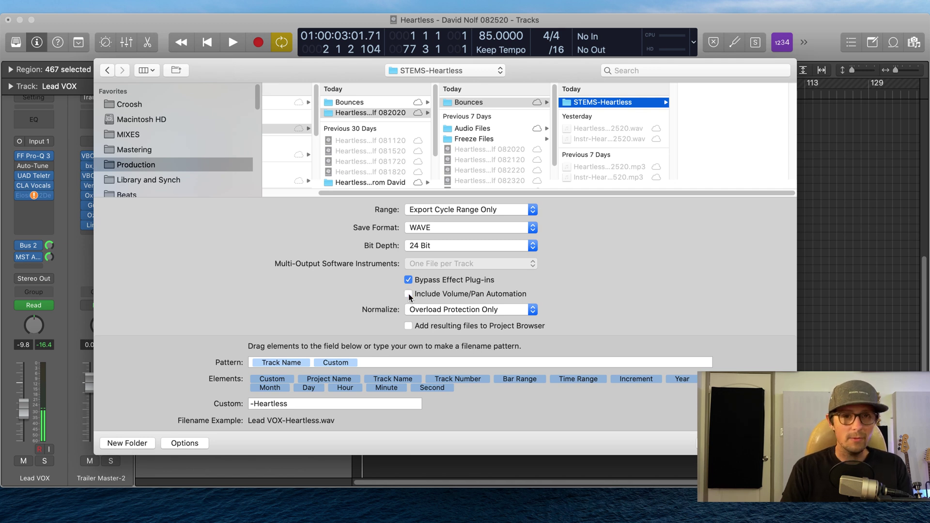
# Set the export's Normalize option to Off
pyautogui.click(480, 310)
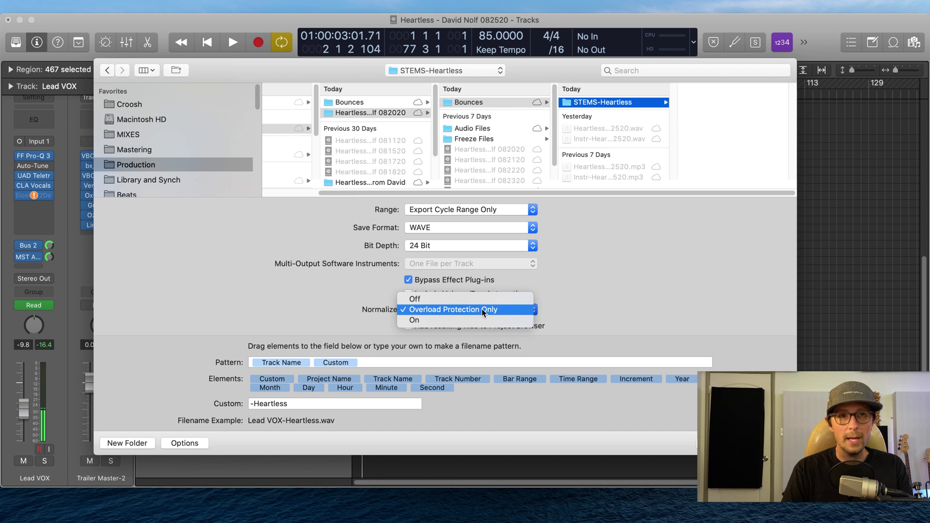
pyautogui.click(455, 299)
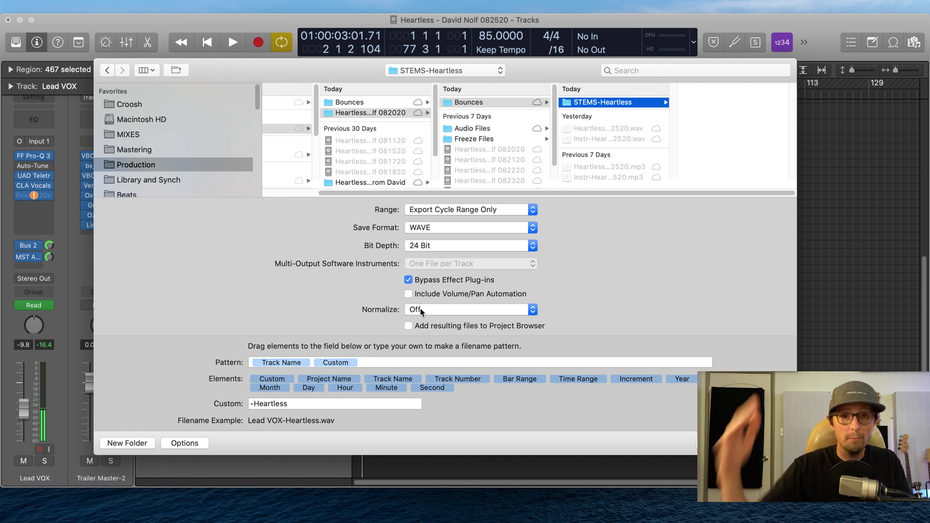
pyautogui.click(466, 304)
pyautogui.click(469, 309)
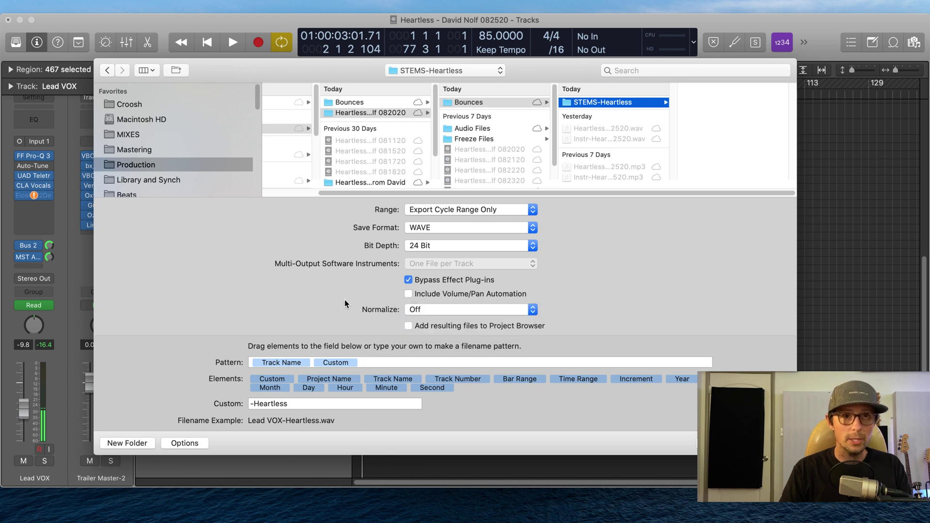
# Review the available Normalize choices for the export, leaving Off selected
pyautogui.click(436, 310)
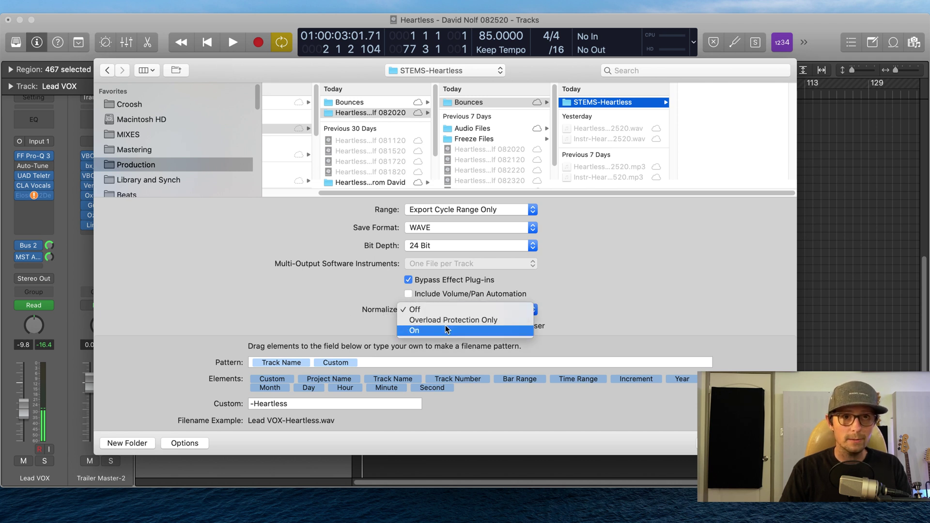
pyautogui.click(337, 294)
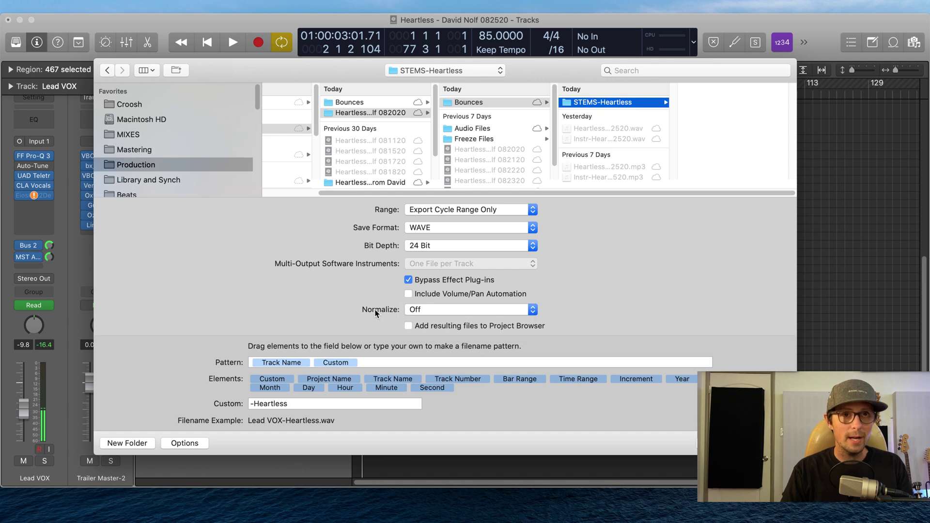
# Examine the filename pattern made of Track Name and Custom, with -Heartless as the custom text
pyautogui.click(296, 364)
pyautogui.click(345, 364)
pyautogui.keyDown('shift'); pyautogui.click(276, 363); pyautogui.keyUp('shift')
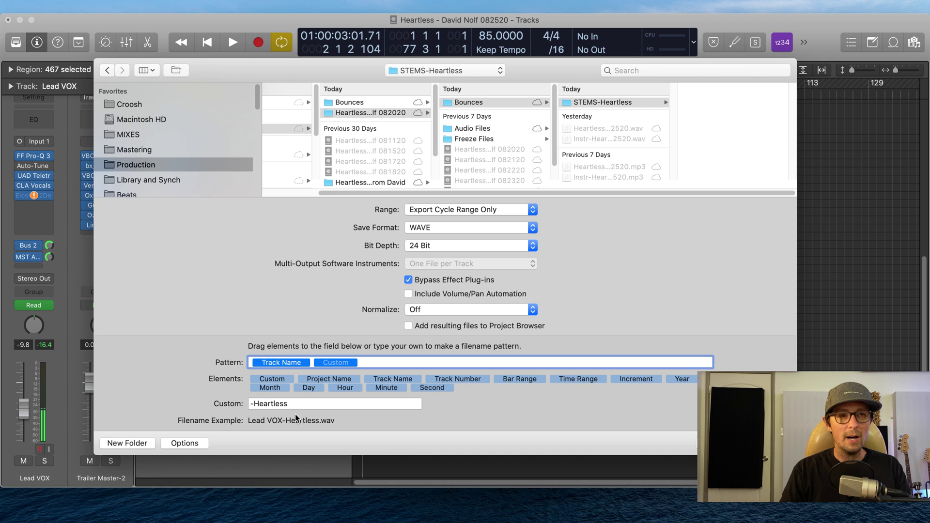
pyautogui.click(348, 364)
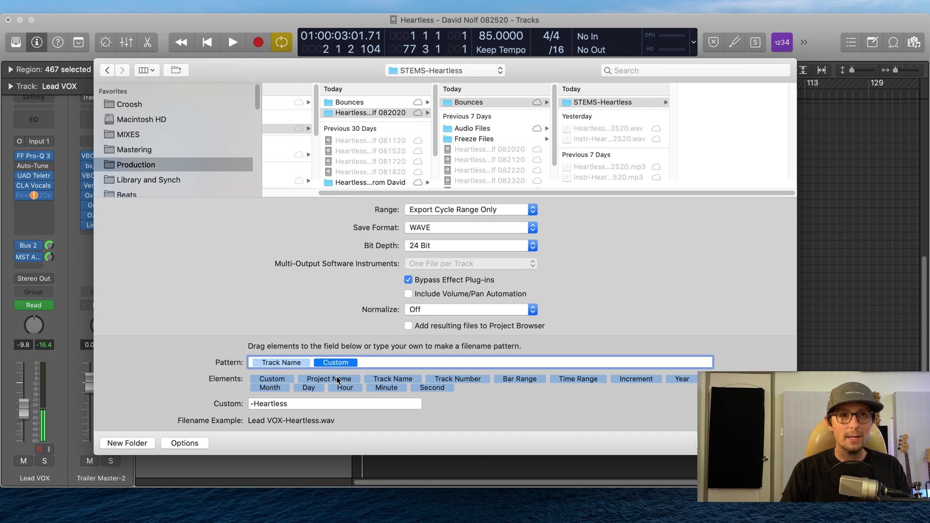
pyautogui.click(294, 406)
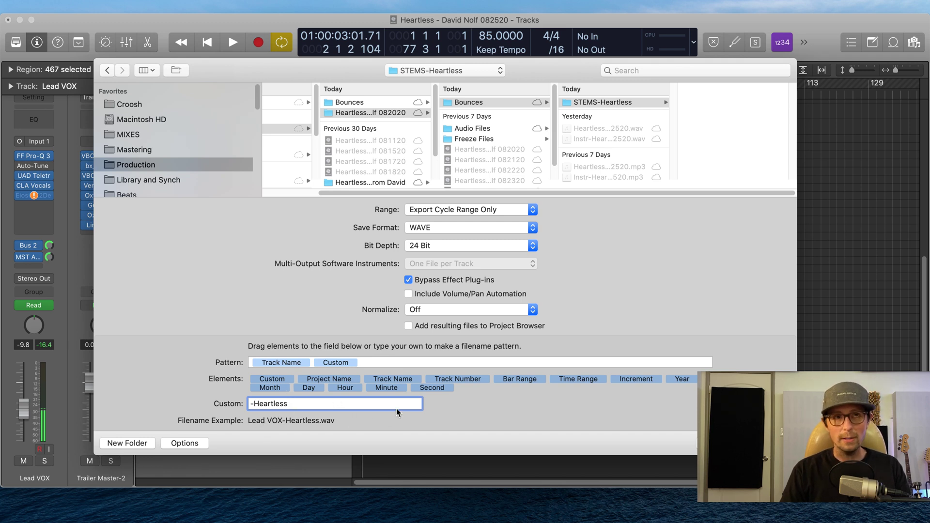
pyautogui.moveTo(256, 404); pyautogui.dragTo(250, 403)
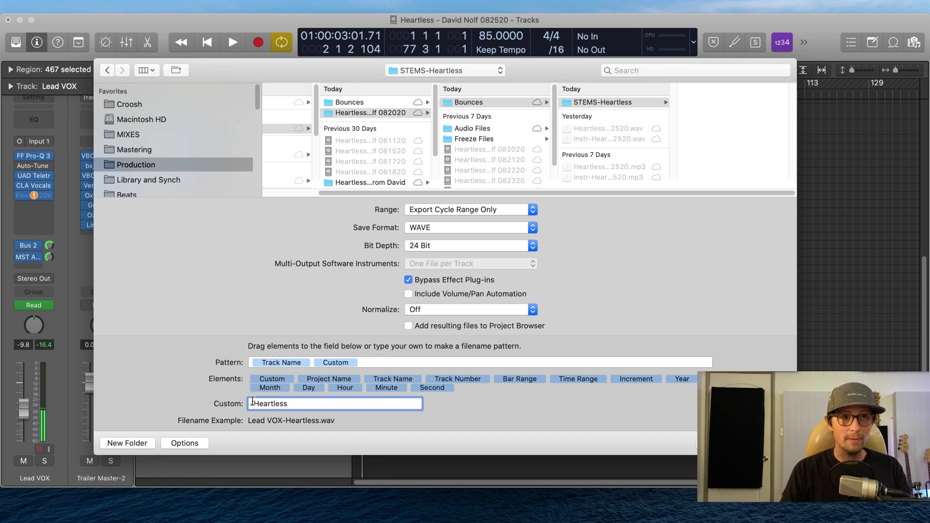
pyautogui.click(349, 406)
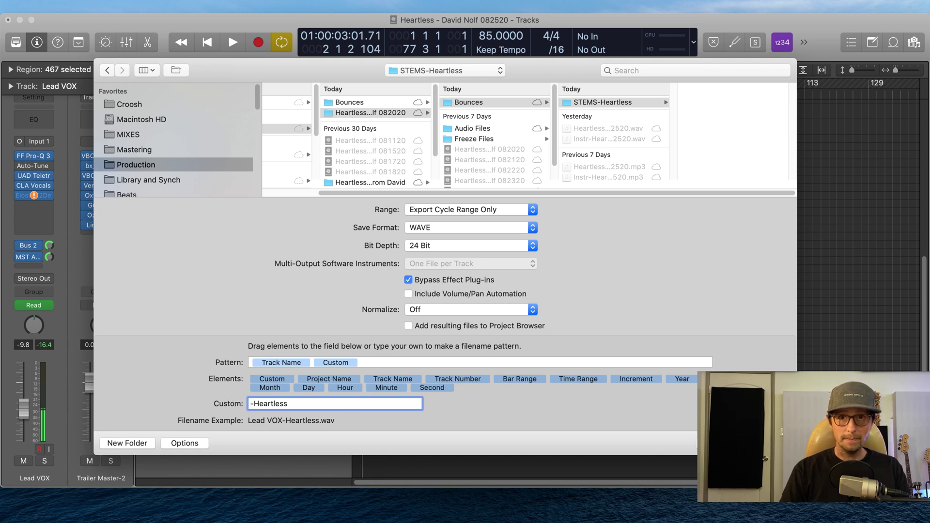
# Start the stem export of the selected tracks with the configured settings
pyautogui.press('Return')
pyautogui.press('c')
pyautogui.press('Return')
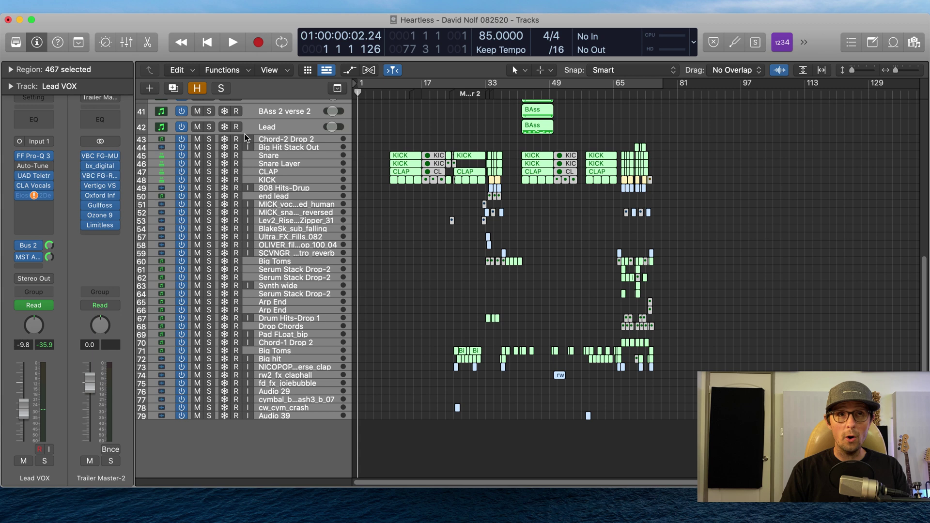
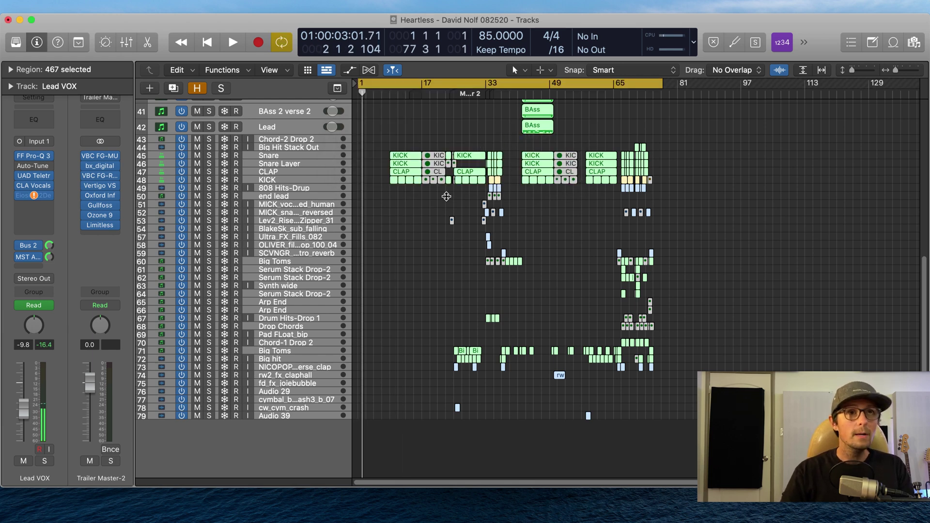
# Select the cw_cym_crash track and show the mixer at the aux channels beyond the last audio track
pyautogui.scroll(10, 432, 264)
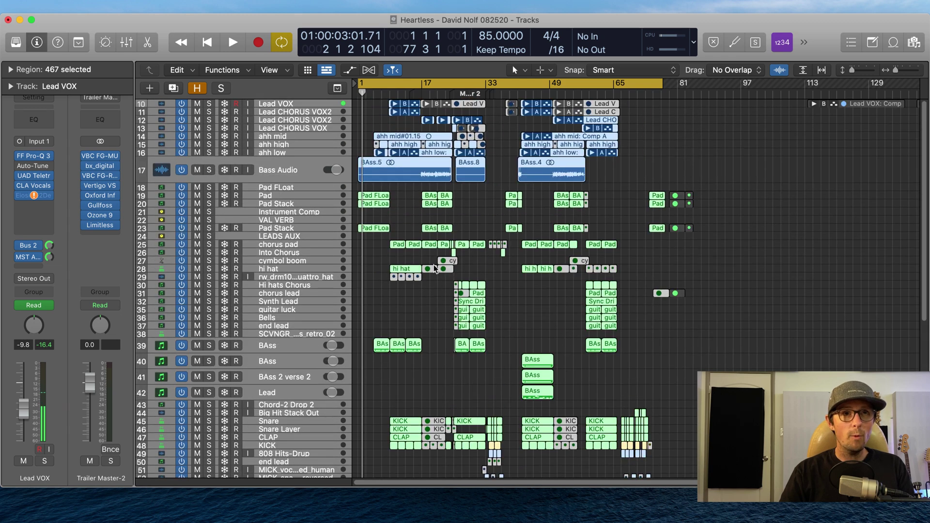
pyautogui.scroll(-10, 434, 264)
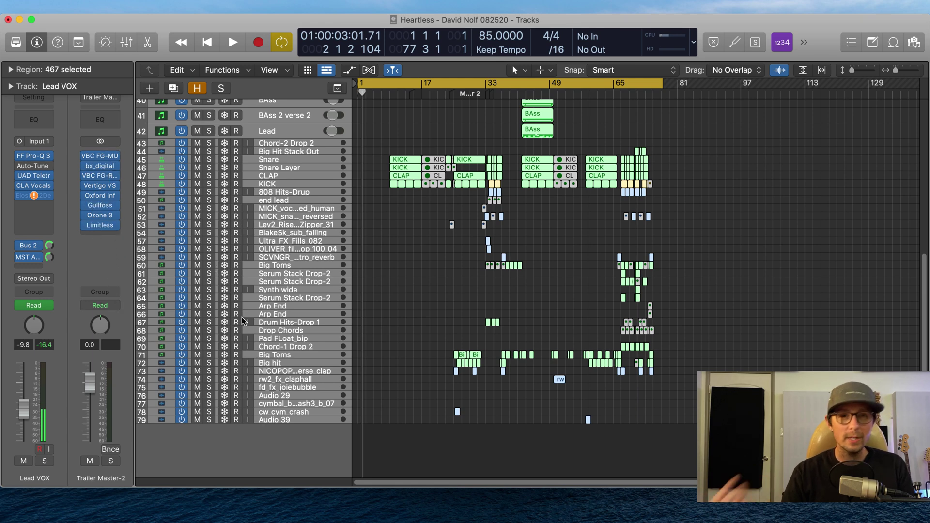
pyautogui.click(312, 415)
pyautogui.press('x')
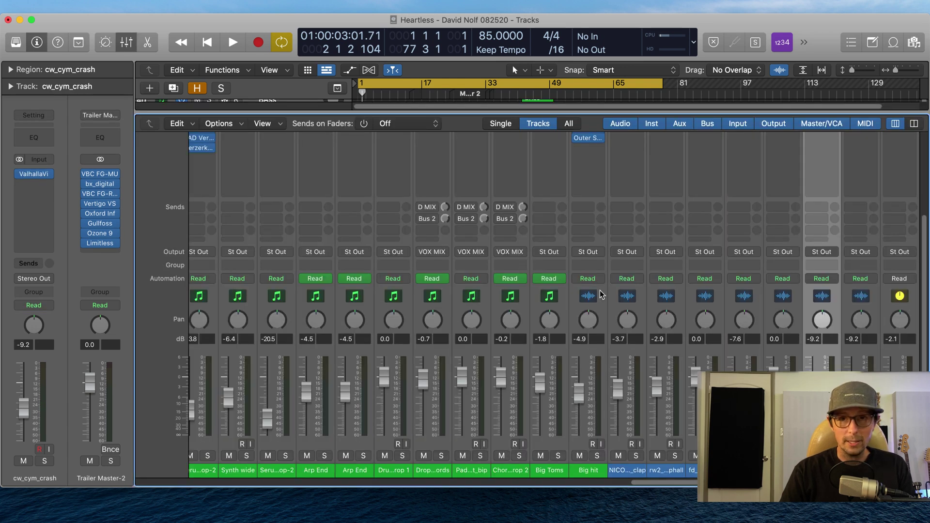
pyautogui.hscroll(8, 774, 348)
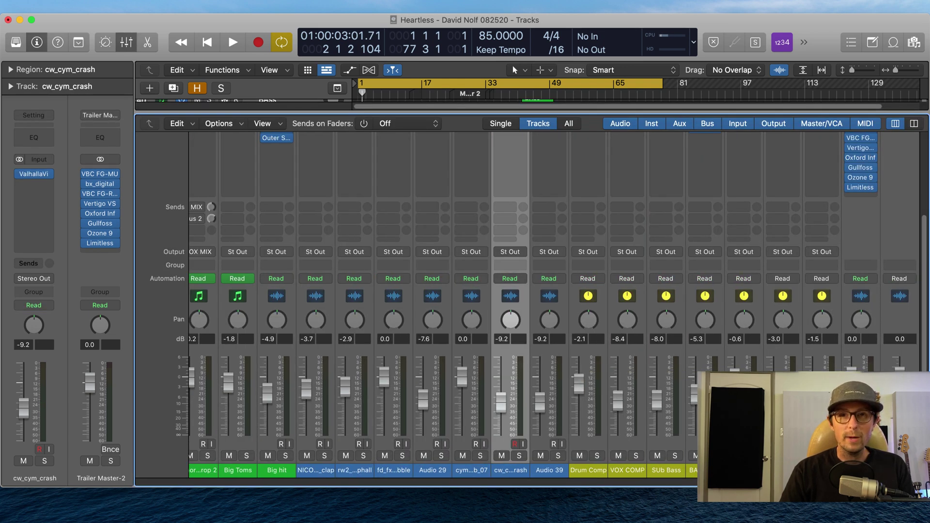
# Examine the aux channels in the mixer one by one, including Drum Comp, VOX COMP and SUb Bass
pyautogui.click(822, 194)
pyautogui.press('Left')
pyautogui.press('Left')
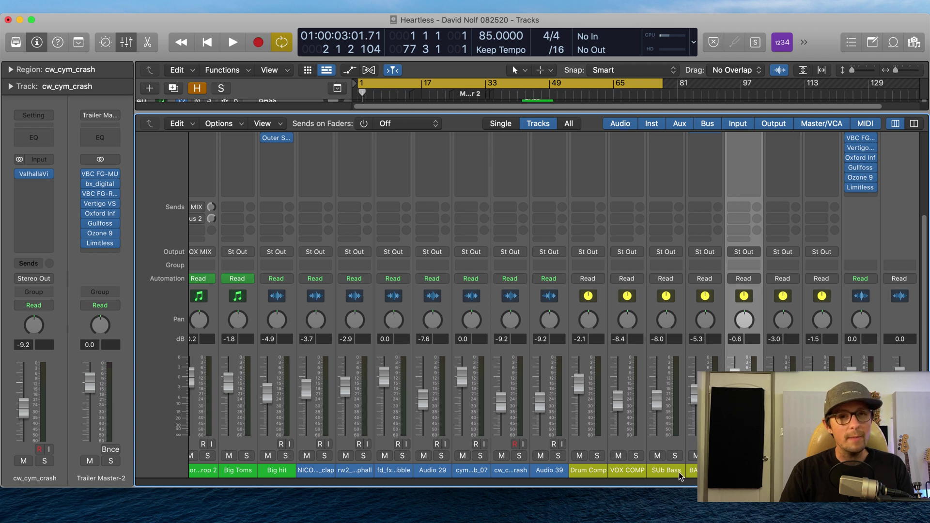
pyautogui.click(598, 469)
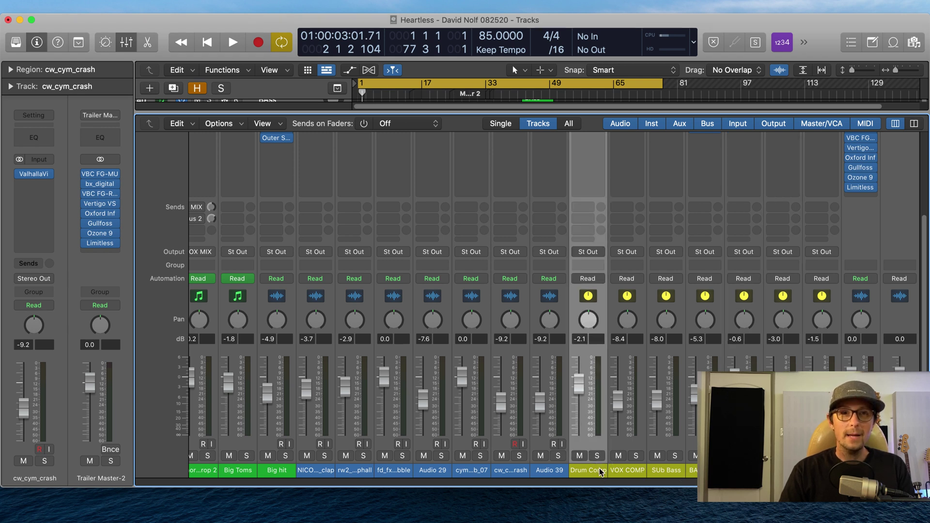
pyautogui.click(624, 471)
pyautogui.click(659, 469)
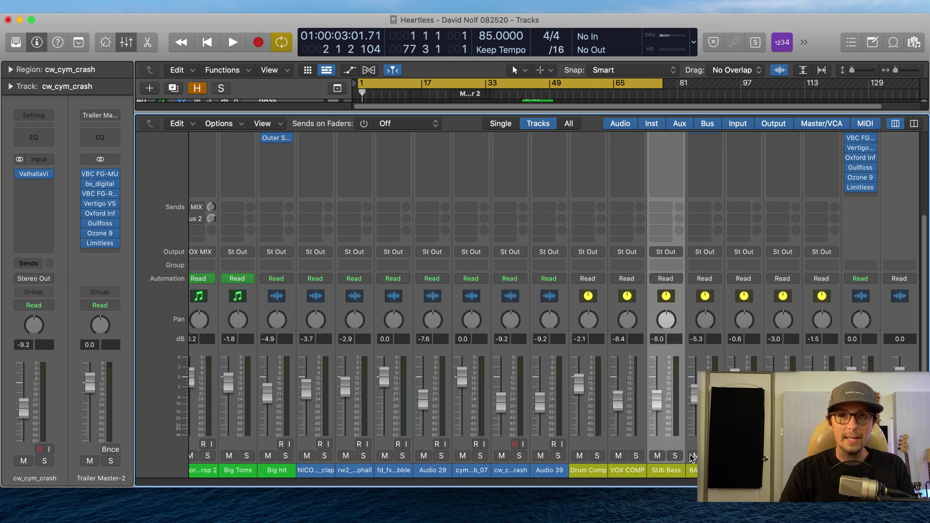
pyautogui.press('Right')
pyautogui.press('Right')
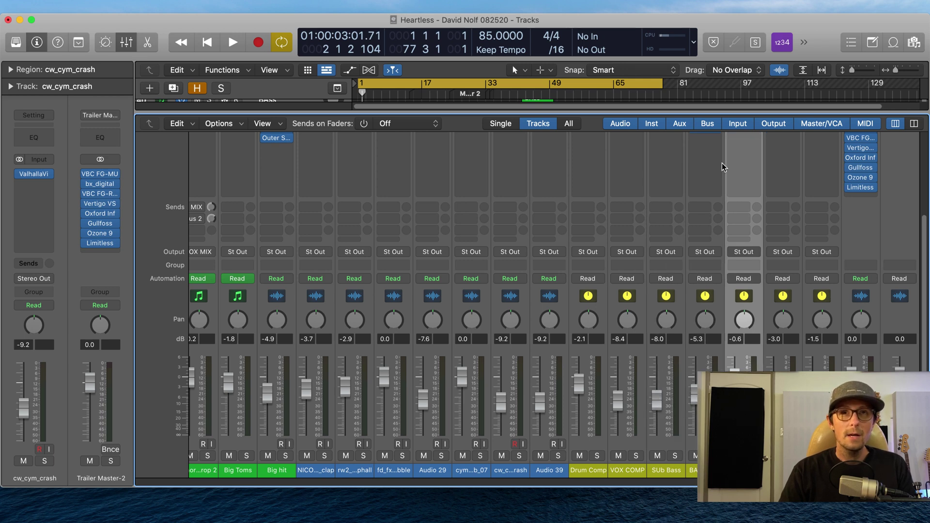
# Inspect the inputs and effects on the aux channels, including the ValhallaVintageVerb on large val verb
pyautogui.scroll(5, 795, 233)
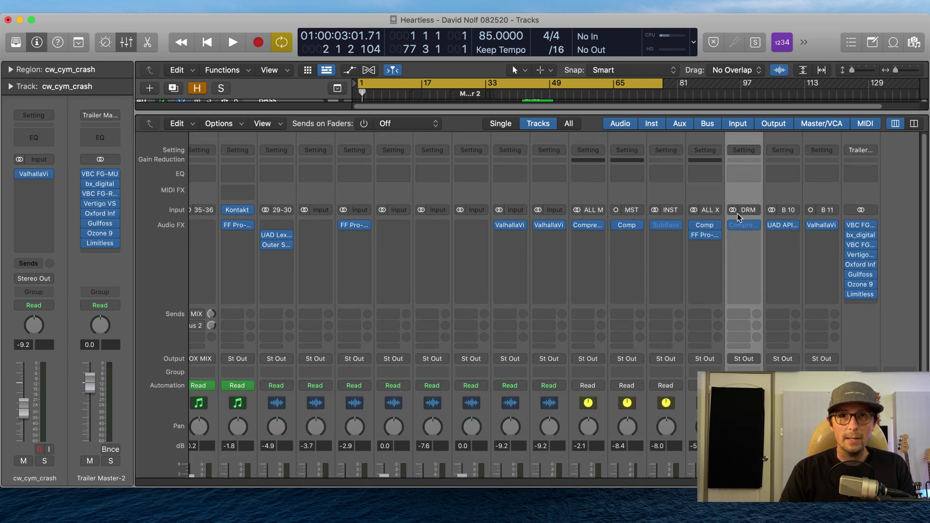
pyautogui.moveTo(791, 227)
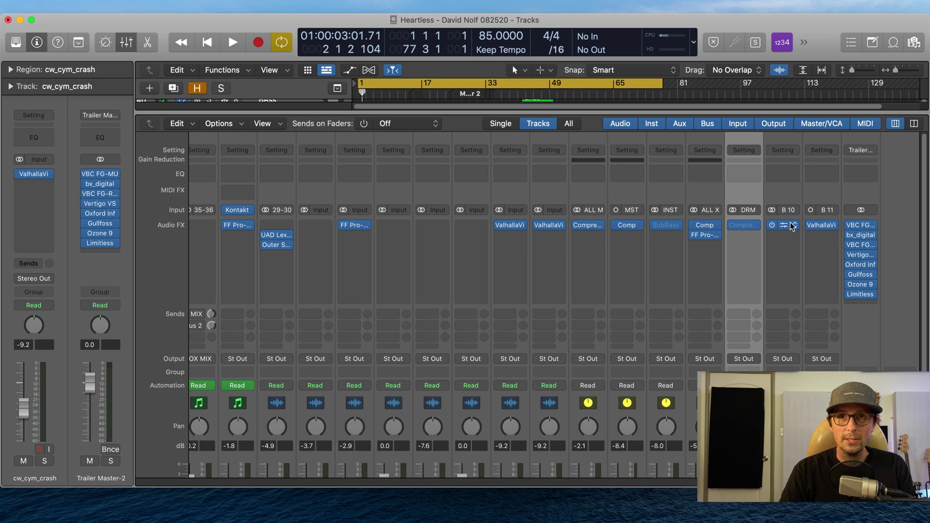
pyautogui.scroll(-5, 818, 240)
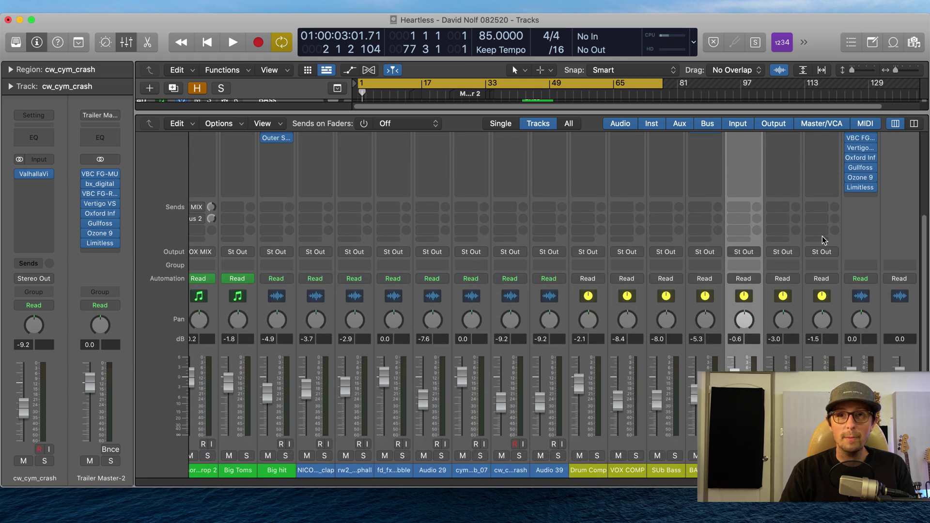
pyautogui.scroll(5, 818, 237)
pyautogui.click(823, 226)
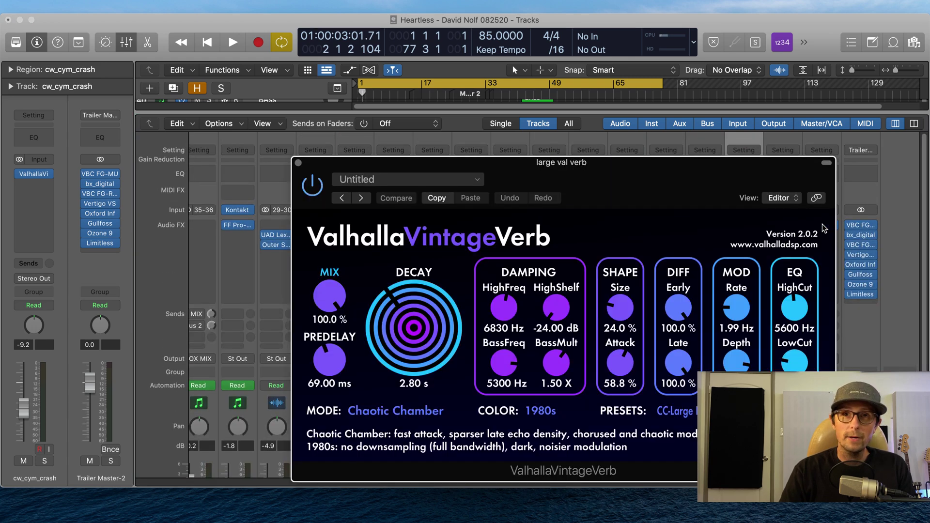
pyautogui.click(299, 165)
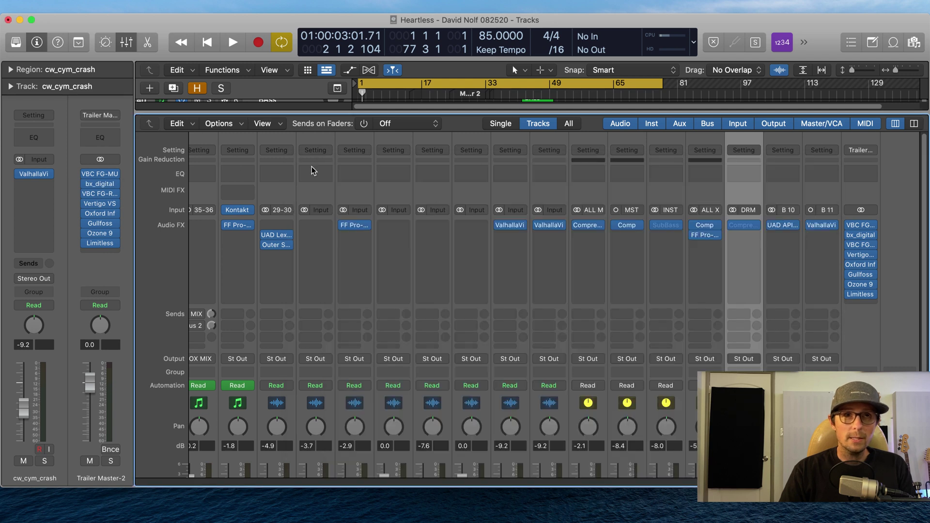
pyautogui.scroll(-5, 703, 276)
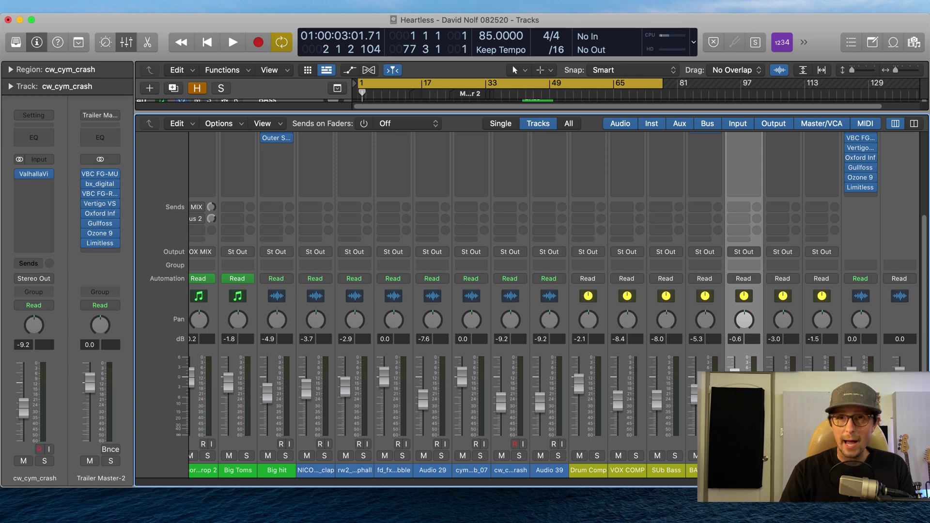
# Create arrangement tracks for all aux channels from Drum Comp through large val verb and hide the mixer
pyautogui.press('x')
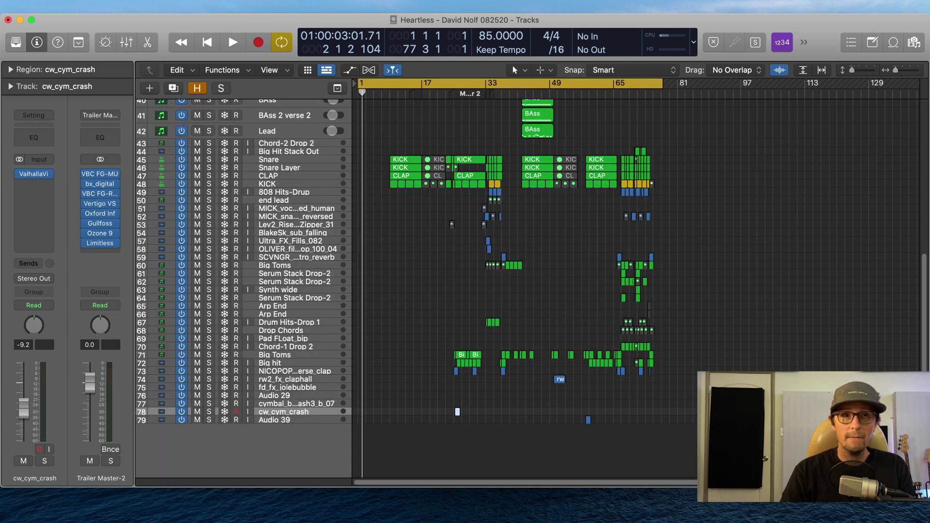
pyautogui.press('x')
pyautogui.click(586, 472)
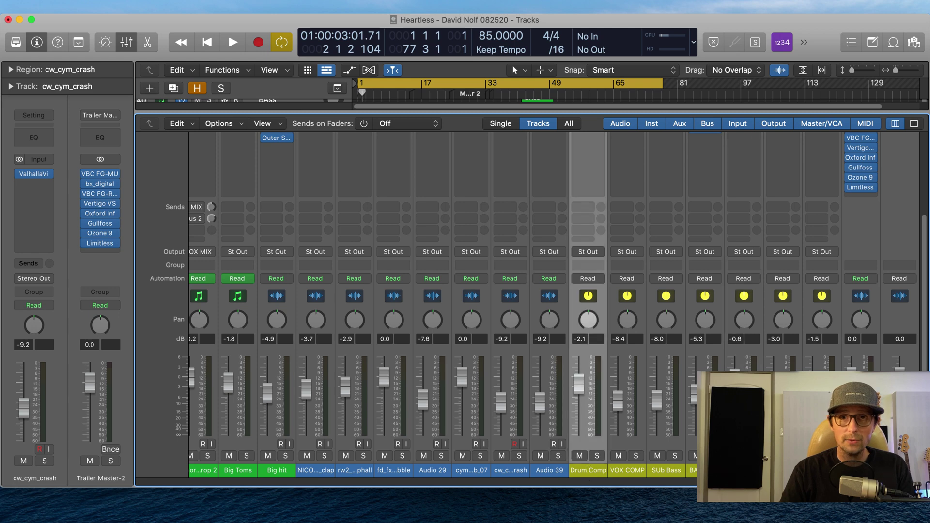
pyautogui.keyDown('shift'); pyautogui.click(822, 472); pyautogui.keyUp('shift')
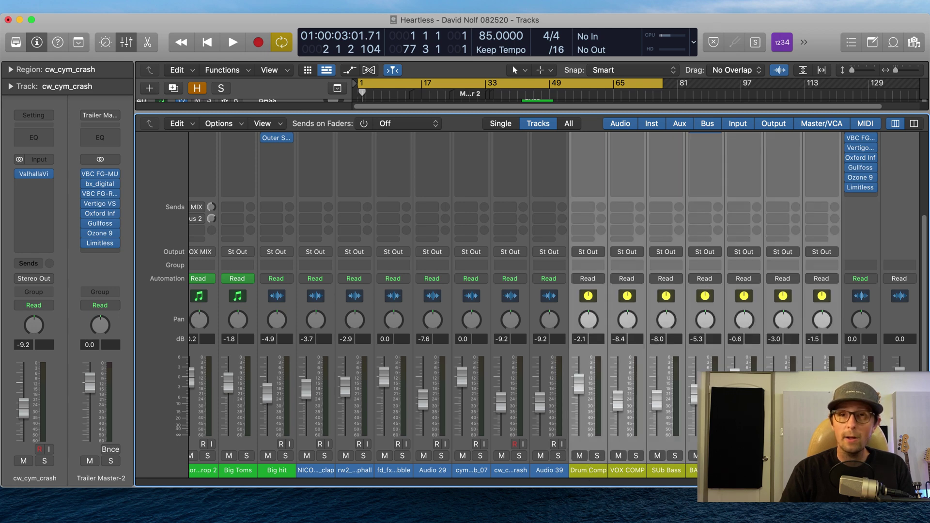
pyautogui.click(481, 228)
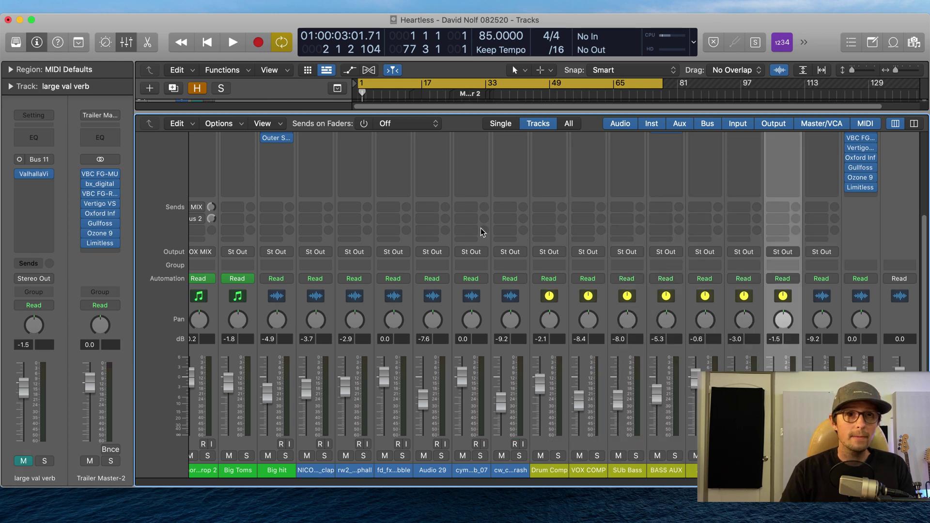
pyautogui.press('x')
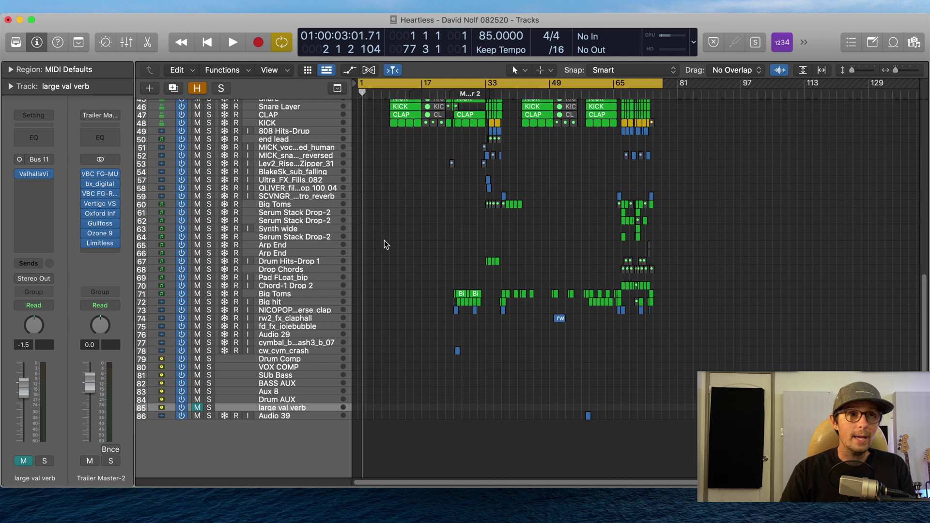
# Examine the added aux tracks in the enlarged track list, from Drum Comp through large val verb
pyautogui.click(300, 367)
pyautogui.click(286, 360)
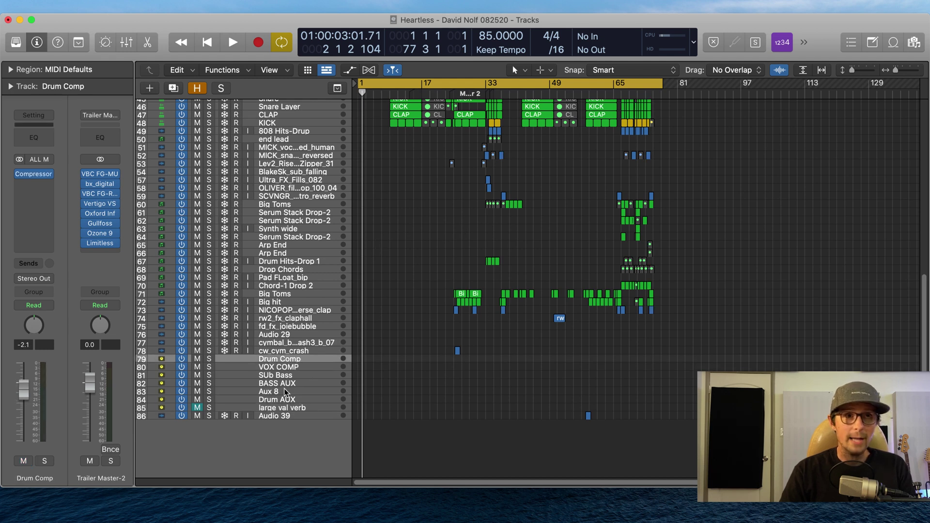
pyautogui.click(286, 418)
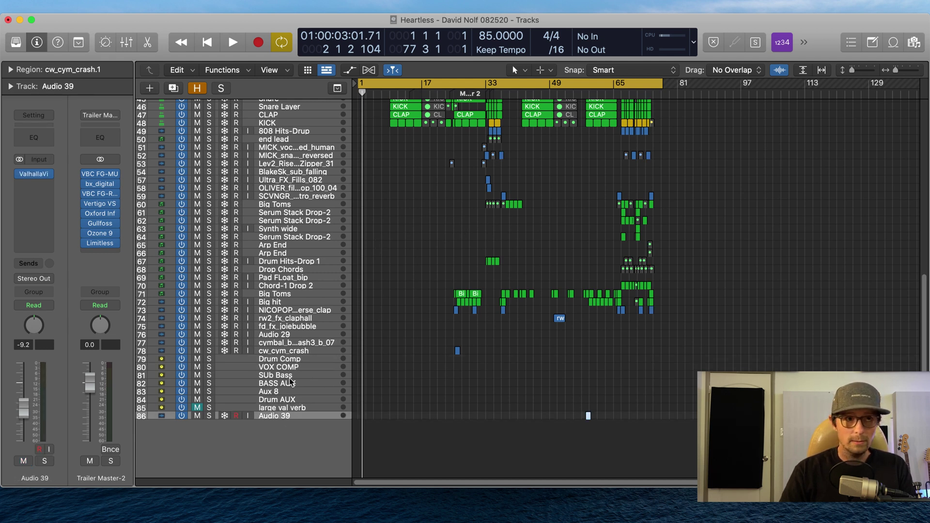
pyautogui.keyDown('ctrl'); pyautogui.keyDown('alt'); pyautogui.moveTo(431, 318); pyautogui.dragTo(381, 429); pyautogui.keyUp('alt'); pyautogui.keyUp('ctrl')
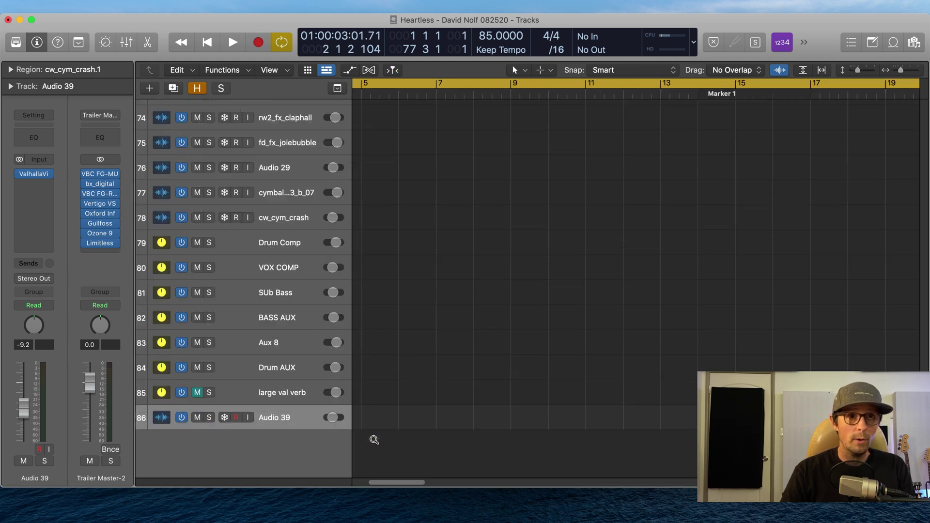
pyautogui.click(239, 259)
pyautogui.click(257, 238)
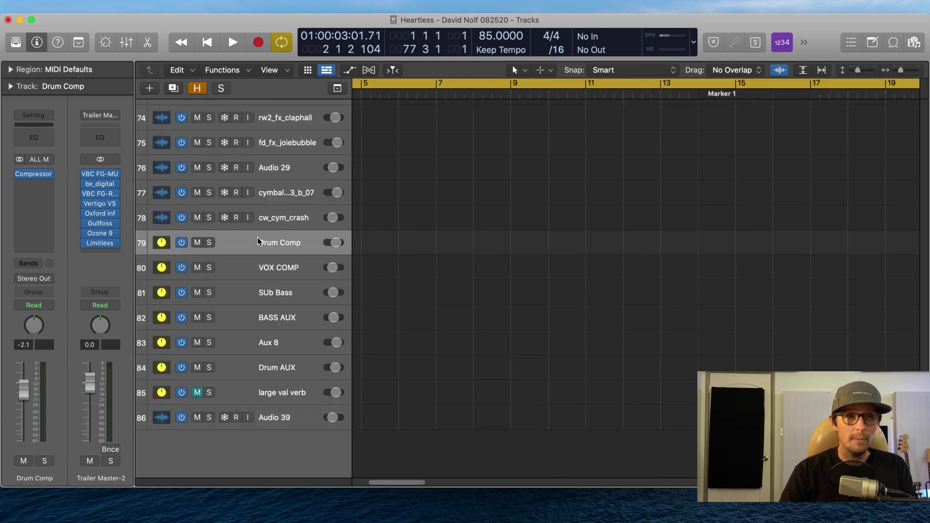
pyautogui.press('Down')
pyautogui.press('Down')
pyautogui.press('Down')
pyautogui.press('Down')
pyautogui.press('Down')
pyautogui.press('Down')
pyautogui.press('Up')
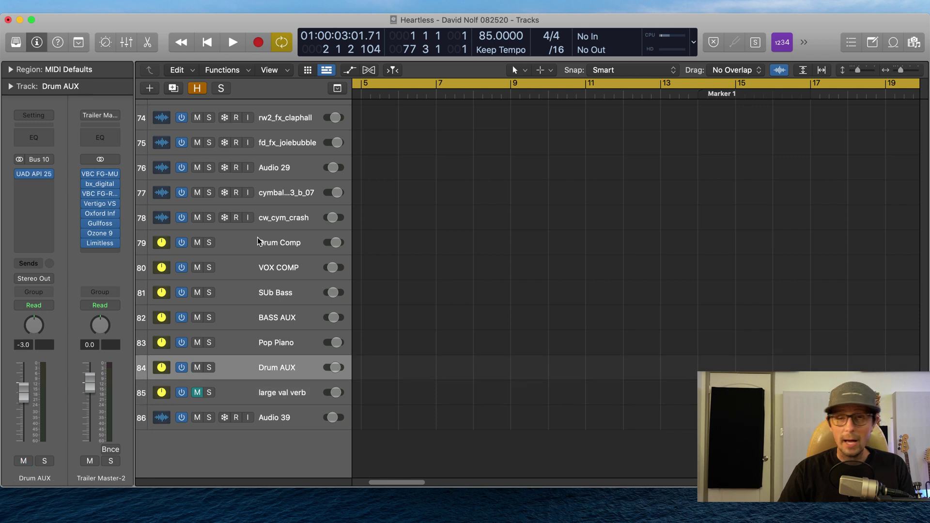
pyautogui.press('Up')
pyautogui.press('Up')
pyautogui.press('Up')
pyautogui.press('Up')
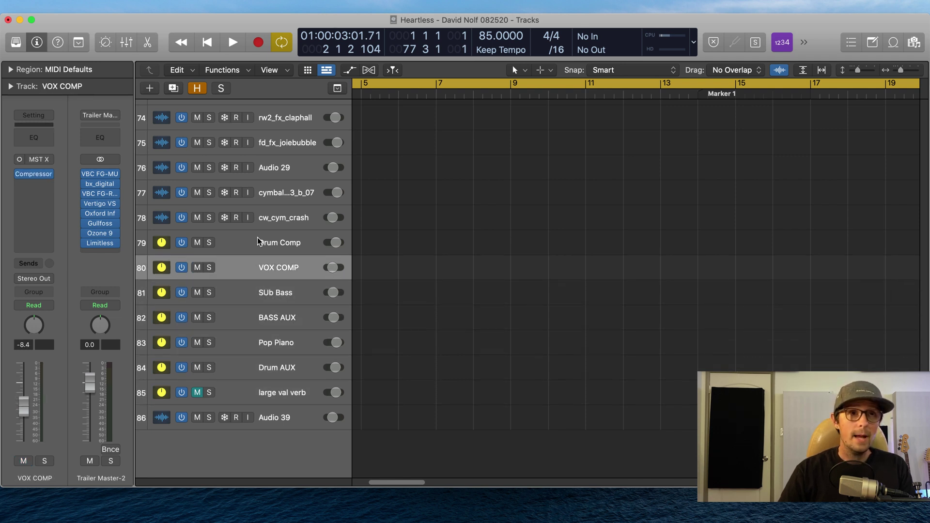
pyautogui.press('Down')
pyautogui.press('Down')
pyautogui.press('Down')
pyautogui.press('Down')
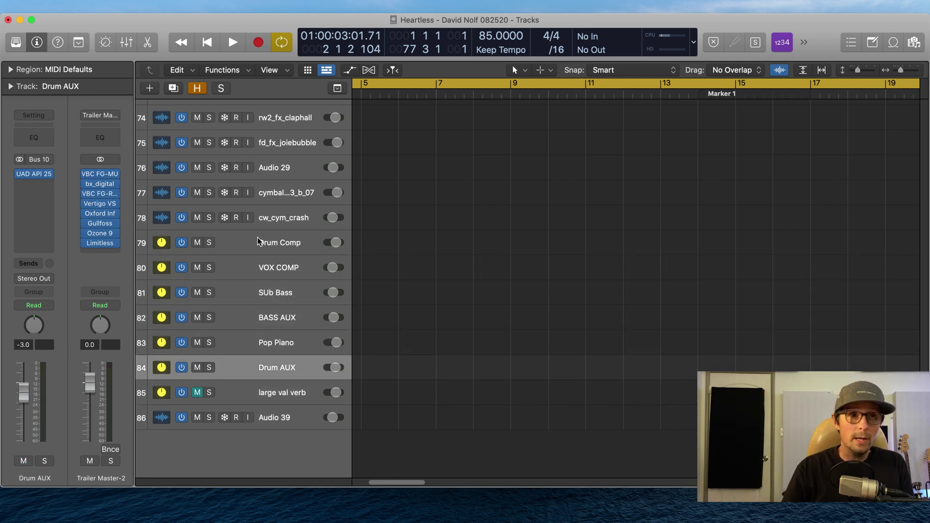
# Select all tracks and their regions, from the first track down to Audio 39, with the whole arrangement in view
pyautogui.click(280, 420)
pyautogui.press('z')
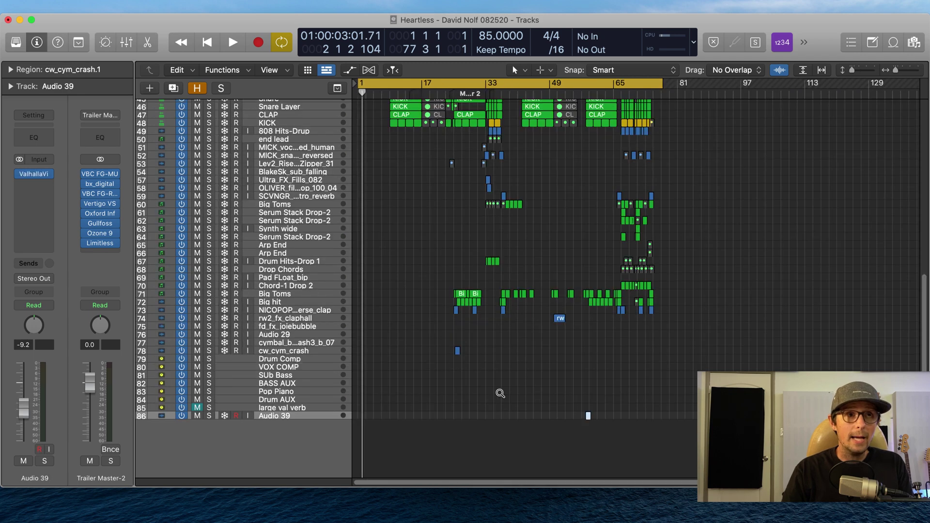
pyautogui.scroll(15, 705, 294)
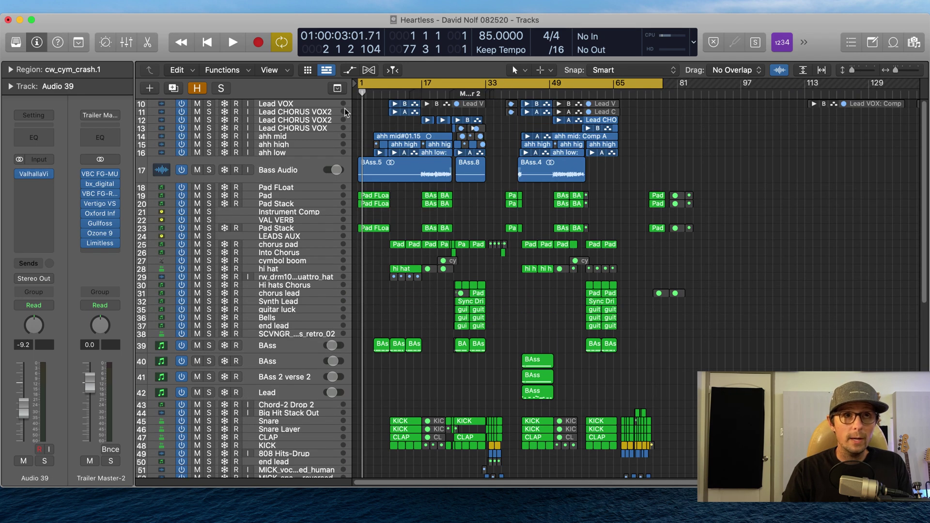
pyautogui.press('super+a')
pyautogui.scroll(-15, 330, 130)
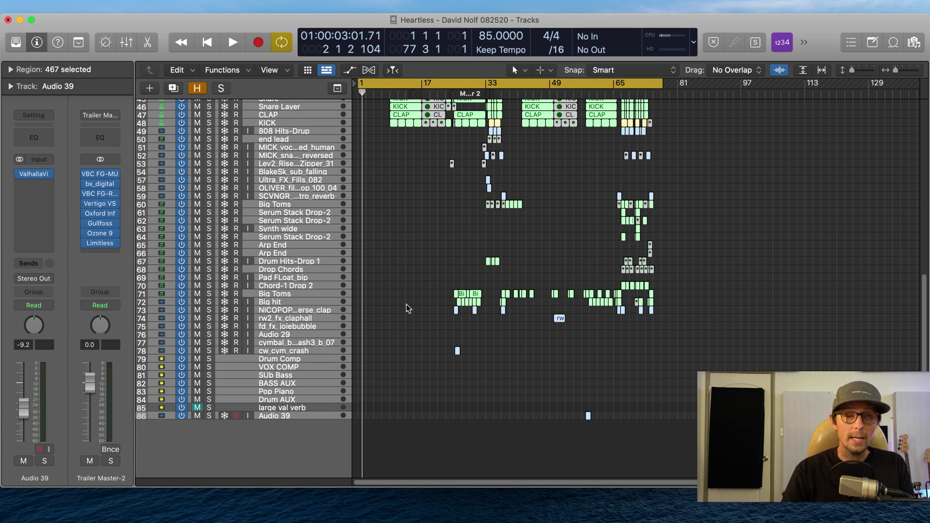
# Show the mixer and bypass the ValhallaVi reverb on the Snare channel, keeping the second effect slots active
pyautogui.press('x')
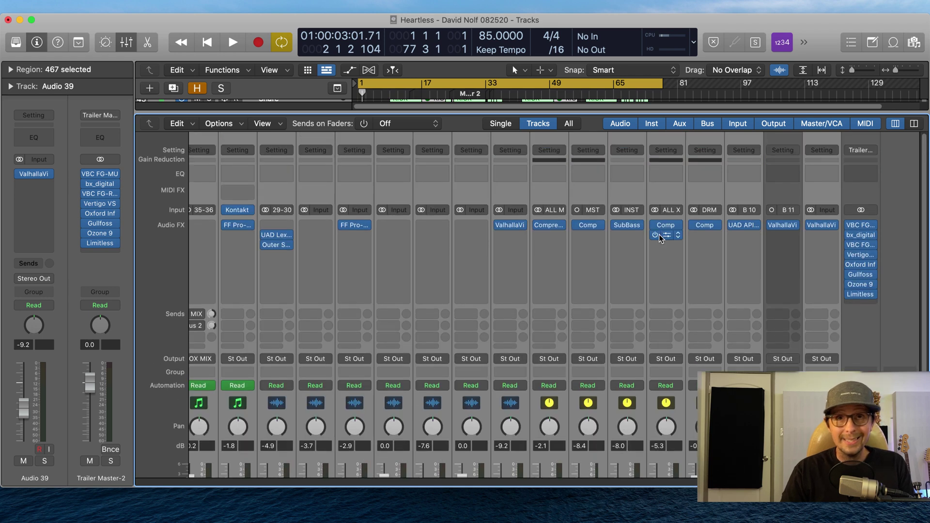
pyautogui.hscroll(-10, 659, 234)
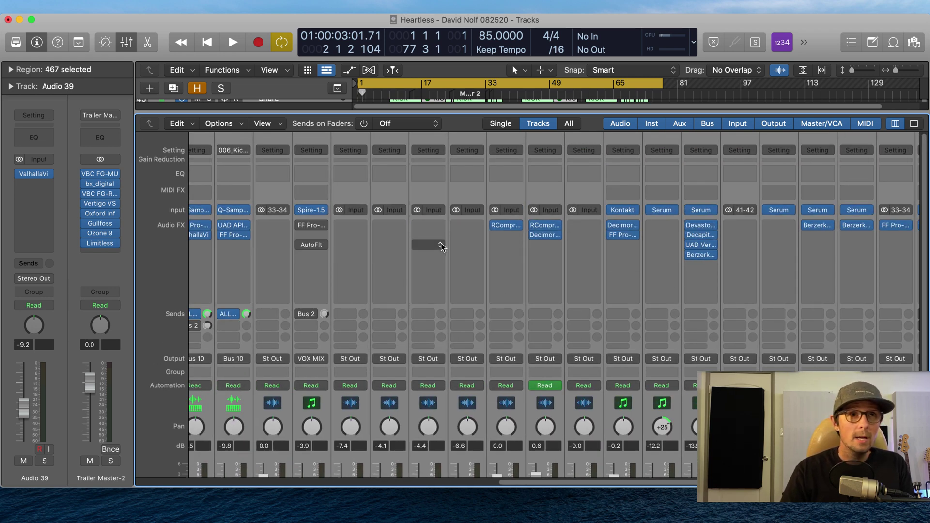
pyautogui.hscroll(-4, 323, 223)
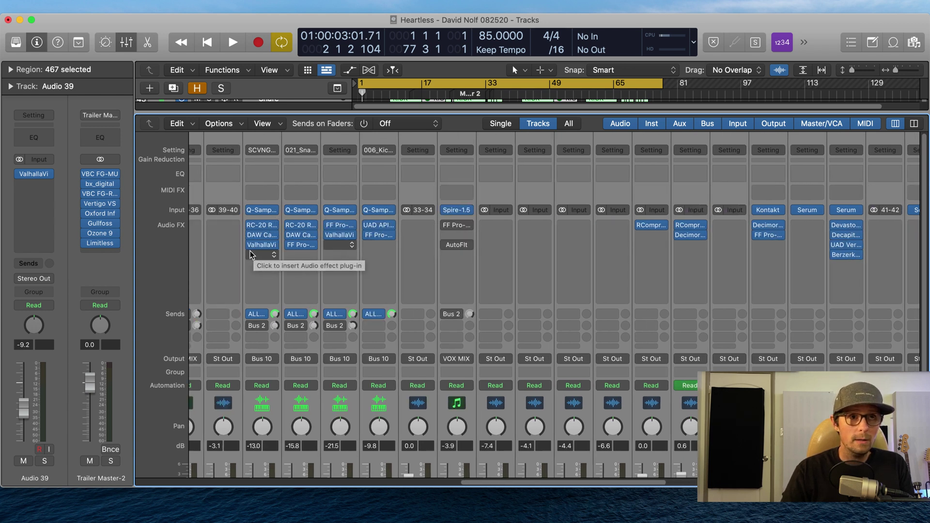
pyautogui.click(249, 245)
pyautogui.keyDown('alt'); pyautogui.click(327, 236); pyautogui.keyUp('alt')
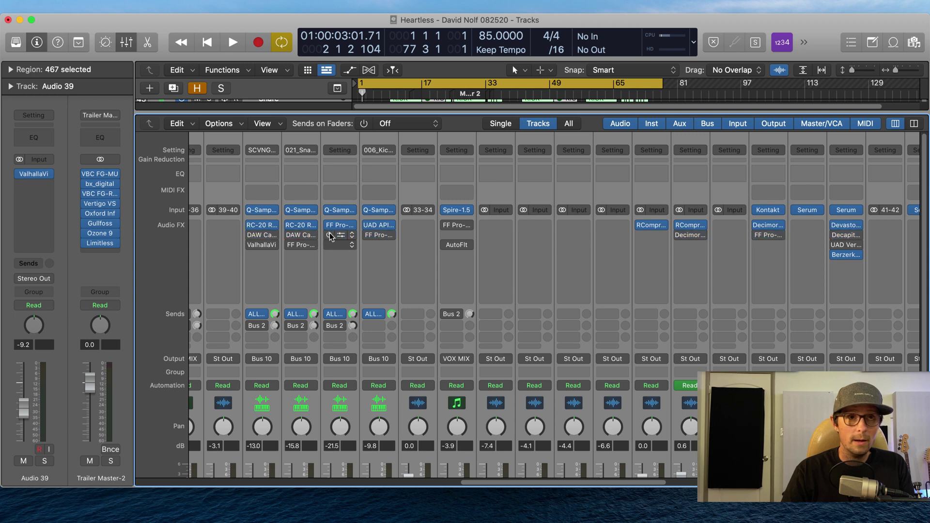
pyautogui.keyDown('alt'); pyautogui.click(328, 236); pyautogui.keyUp('alt')
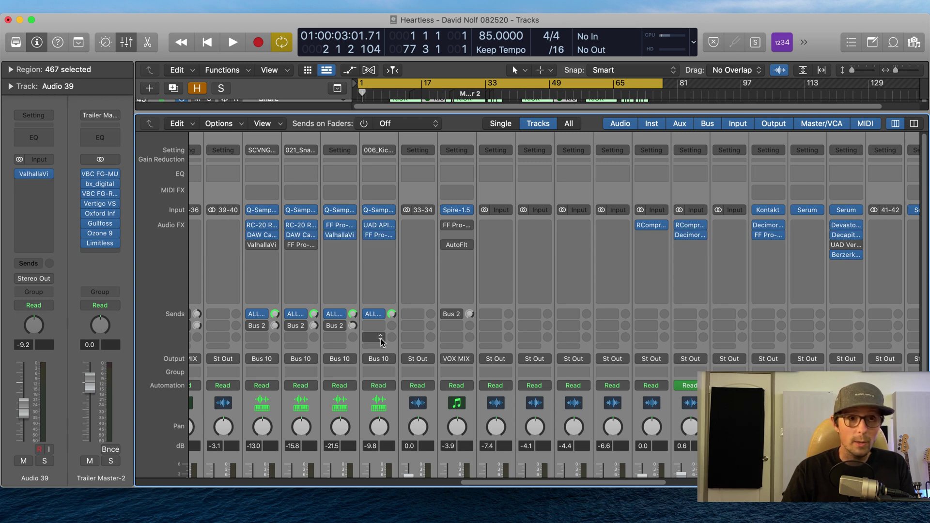
# Reduce the mixer selection to the CLAP channel and re-enable the FF Pro effect on the Snare Layer channel
pyautogui.scroll(-1, 380, 339)
pyautogui.click(348, 365)
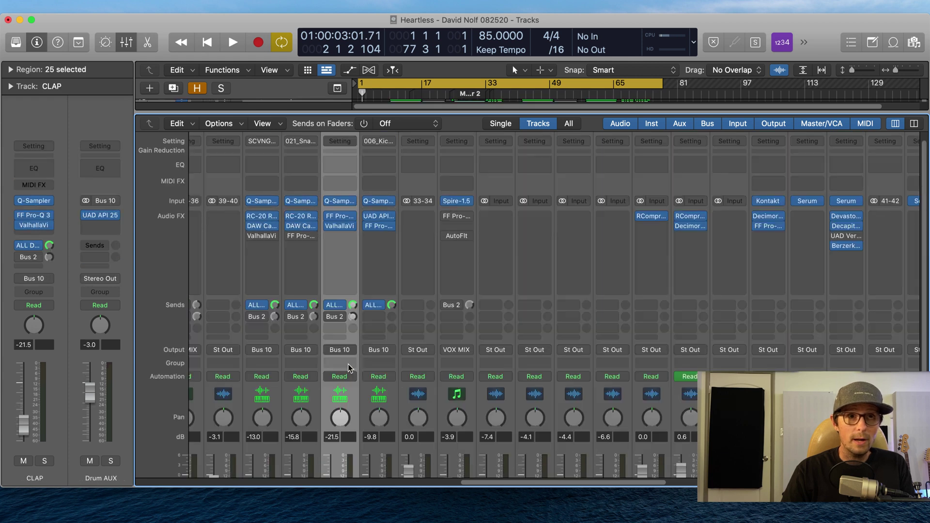
pyautogui.scroll(1, 295, 239)
pyautogui.click(289, 245)
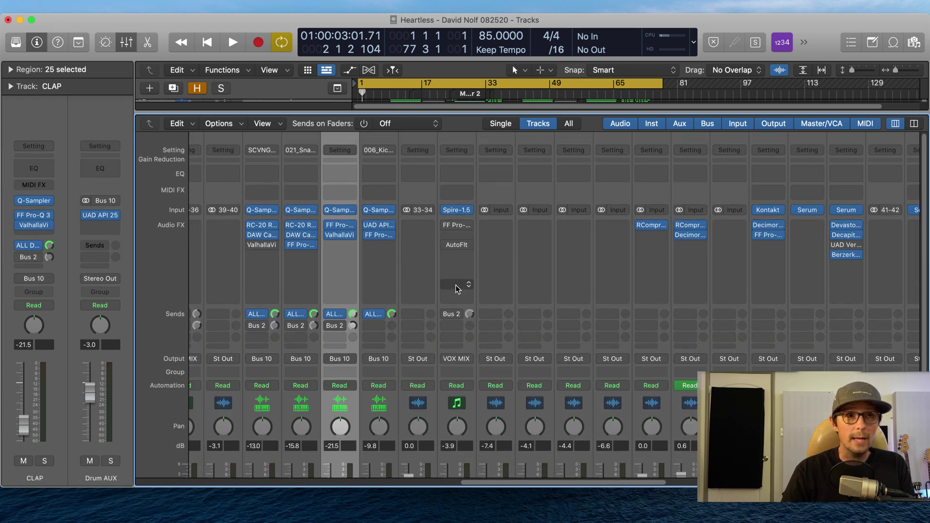
# Mute the VAL VERB aux channel in the mixer
pyautogui.hscroll(-10, 454, 286)
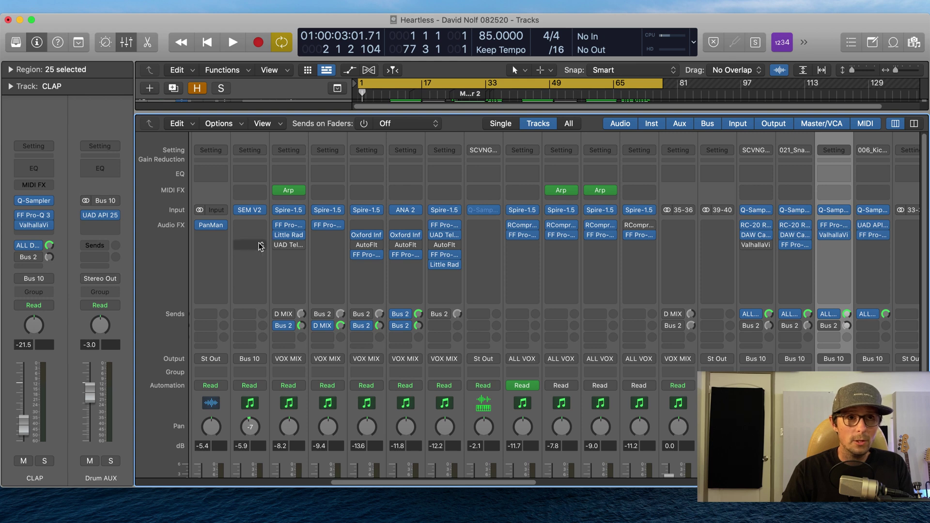
pyautogui.hscroll(-4, 245, 247)
pyautogui.hscroll(-2, 249, 235)
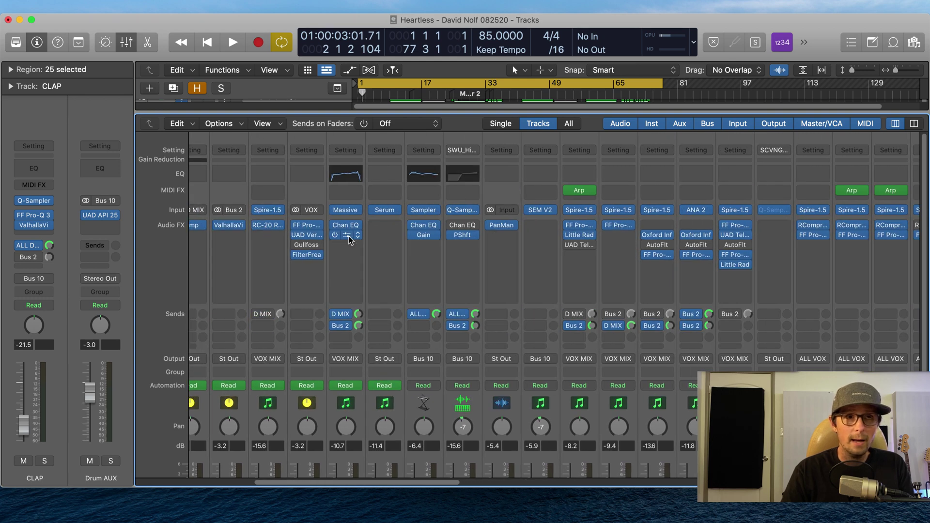
pyautogui.hscroll(-5, 351, 245)
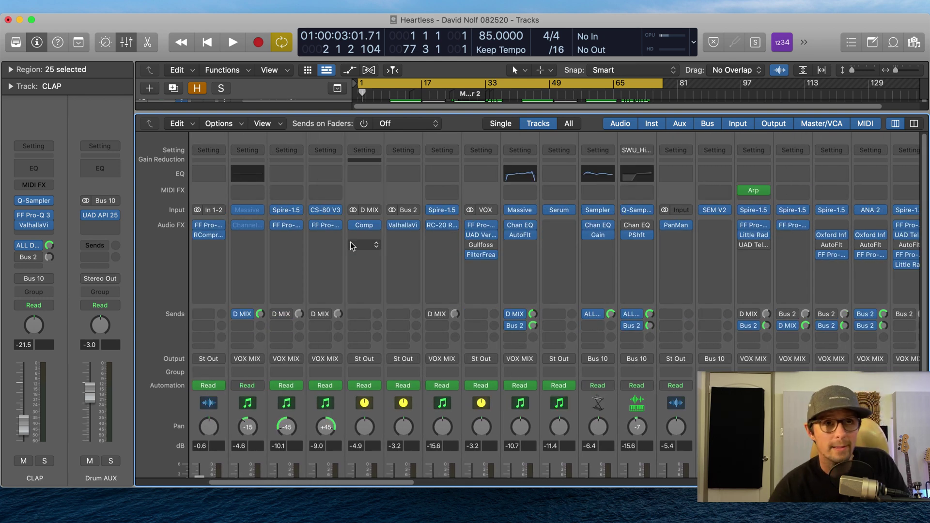
pyautogui.scroll(-3, 371, 248)
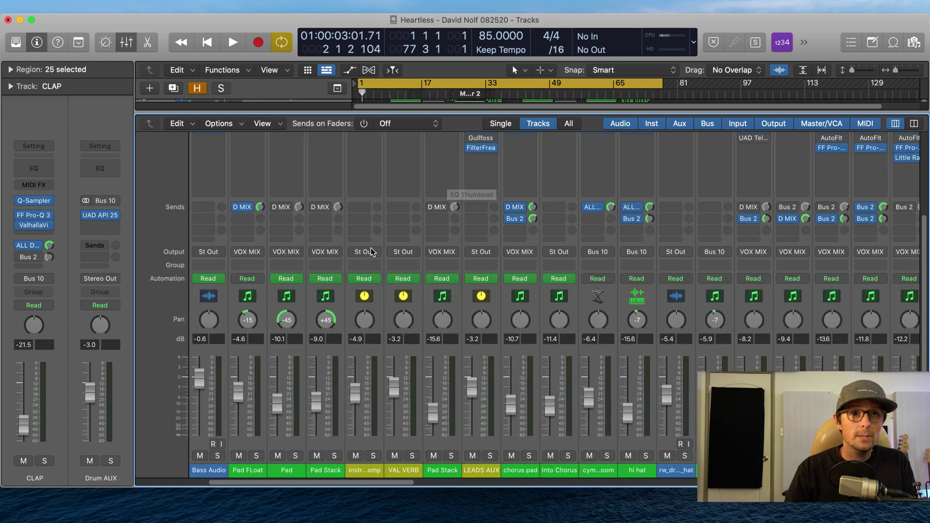
pyautogui.click(402, 470)
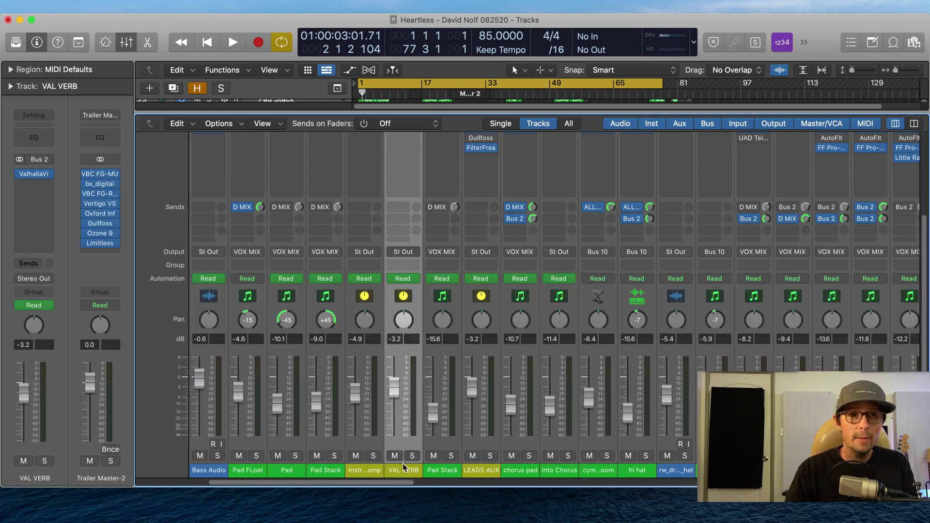
pyautogui.click(394, 456)
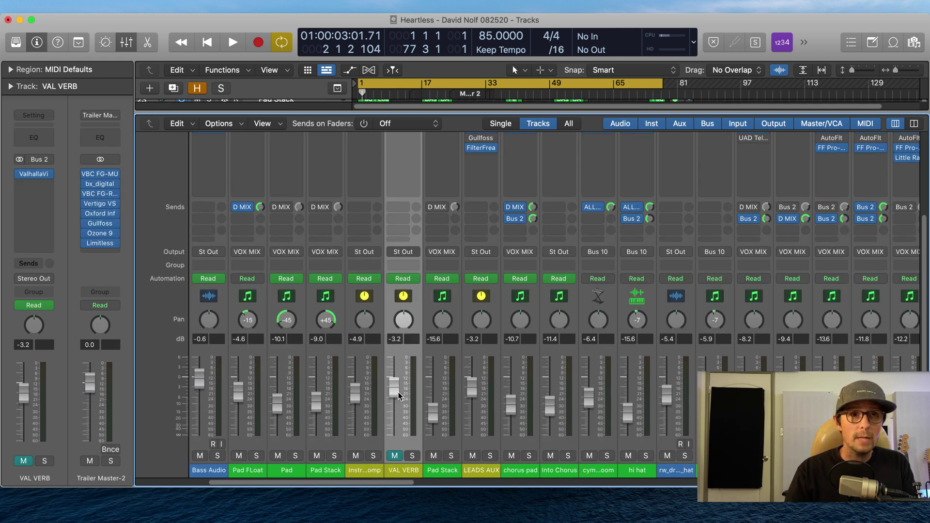
# Bypass the ValhallaVi effect on the VAL VERB channel, check the vocal channels and hide the mixer
pyautogui.scroll(3, 426, 359)
pyautogui.scroll(-3, 397, 415)
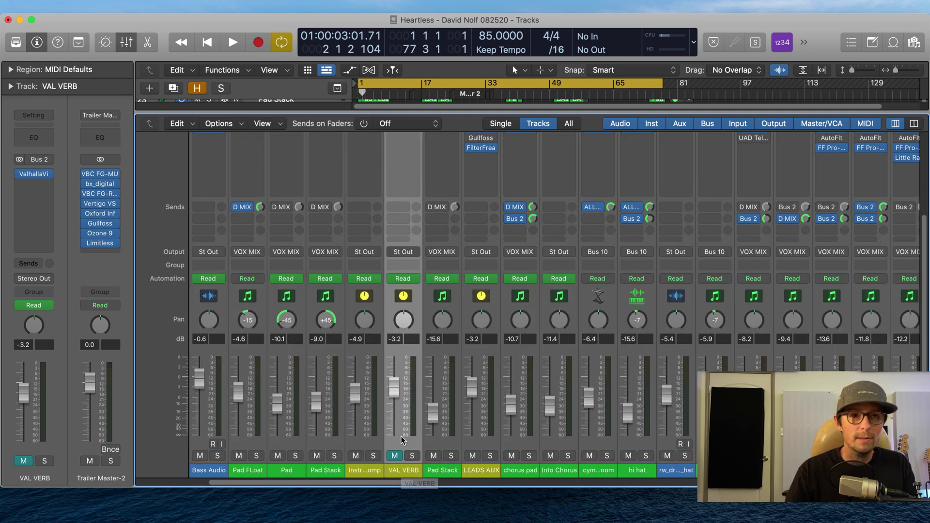
pyautogui.scroll(3, 382, 303)
pyautogui.click(392, 225)
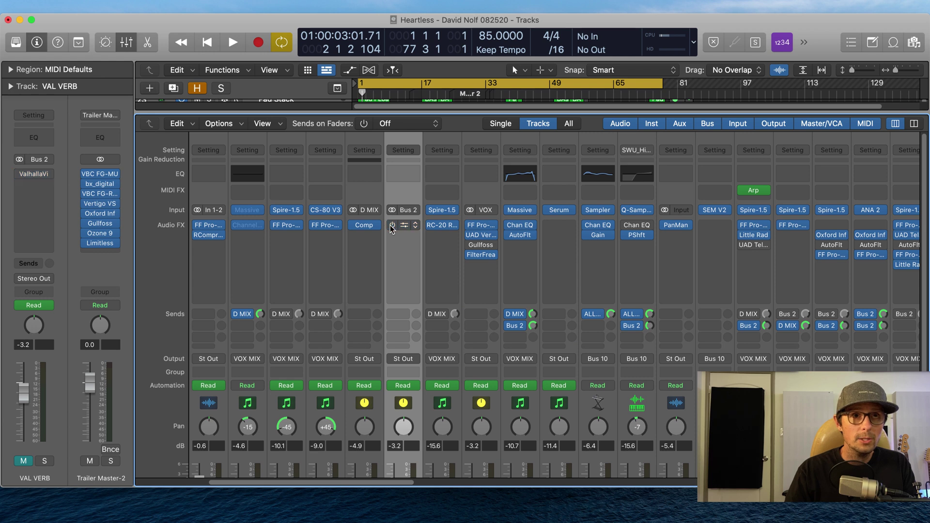
pyautogui.hscroll(-6, 265, 237)
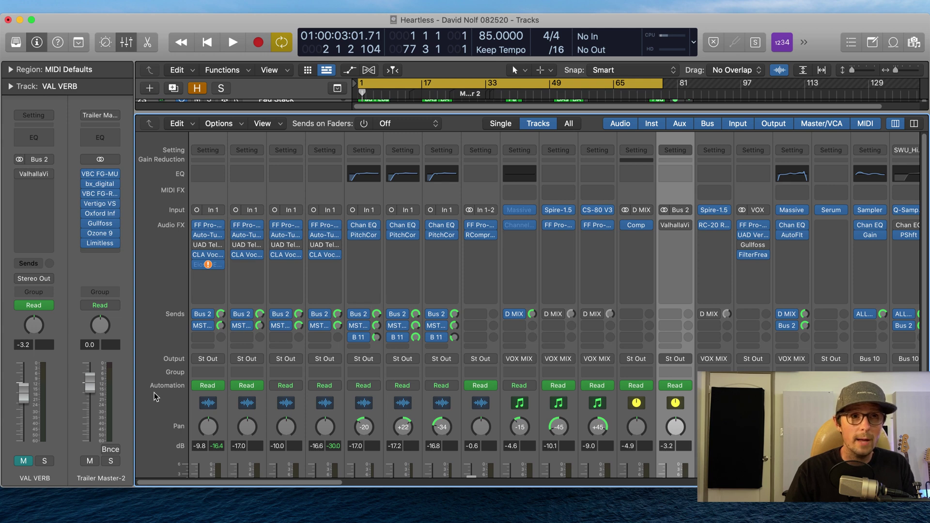
pyautogui.press('x')
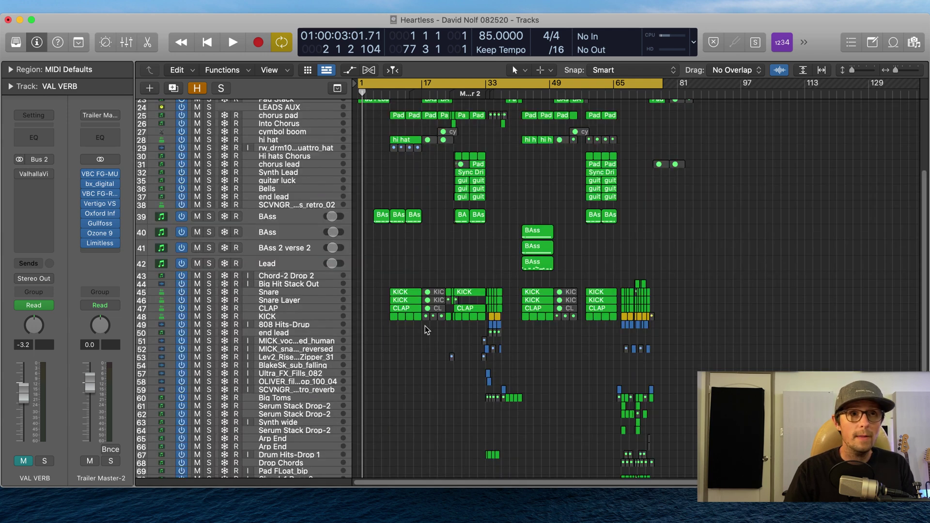
# Reselect every track and region in the arrangement, starting from Audio 39
pyautogui.scroll(-1, 313, 378)
pyautogui.click(280, 416)
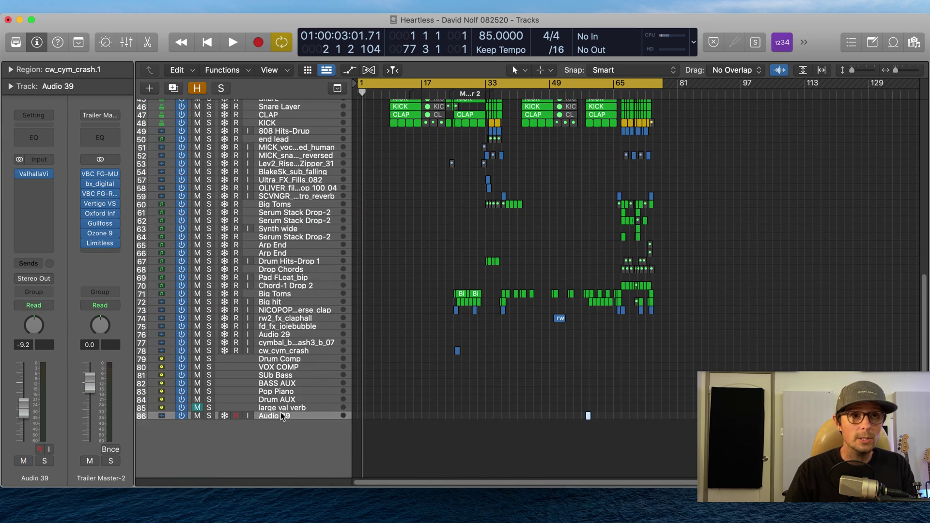
pyautogui.scroll(15, 289, 392)
pyautogui.press('super+a')
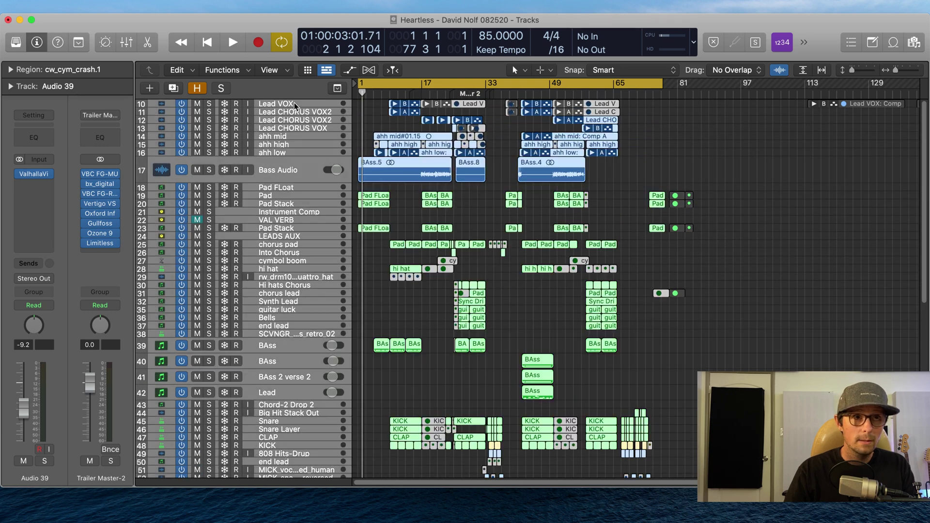
pyautogui.scroll(-15, 271, 221)
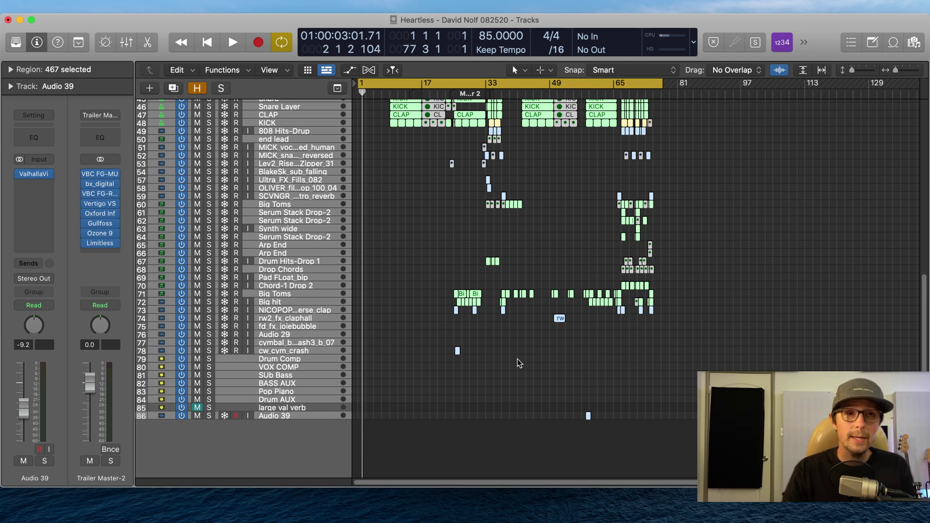
# Export the selected tracks as 24-bit WAVE files into STEMS-Heartless, using Export Cycle Range Only and without bypassing effect plug-ins
pyautogui.scroll(10, 652, 256)
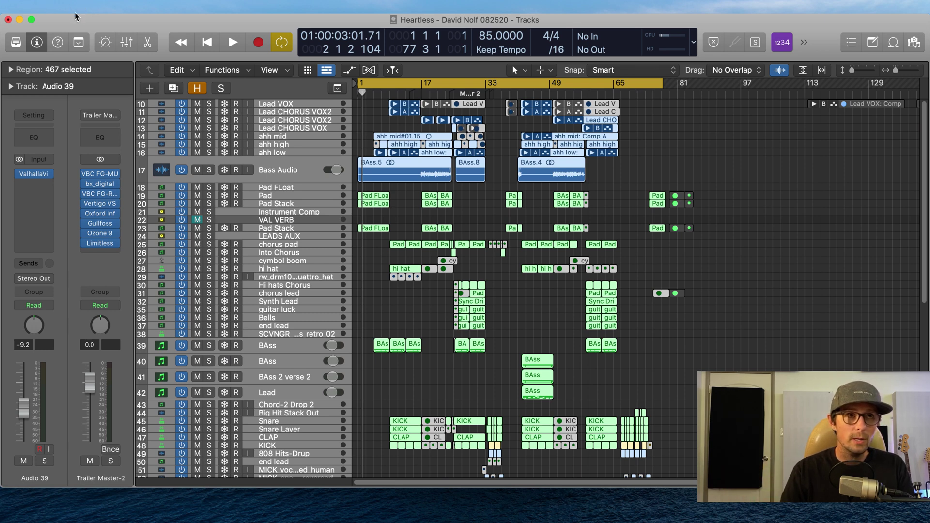
pyautogui.click(92, 6)
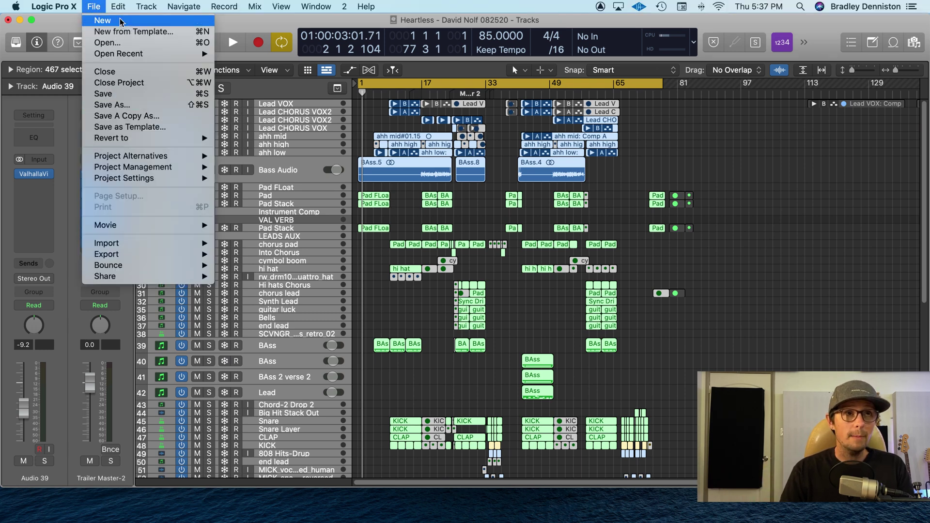
pyautogui.moveTo(102, 256)
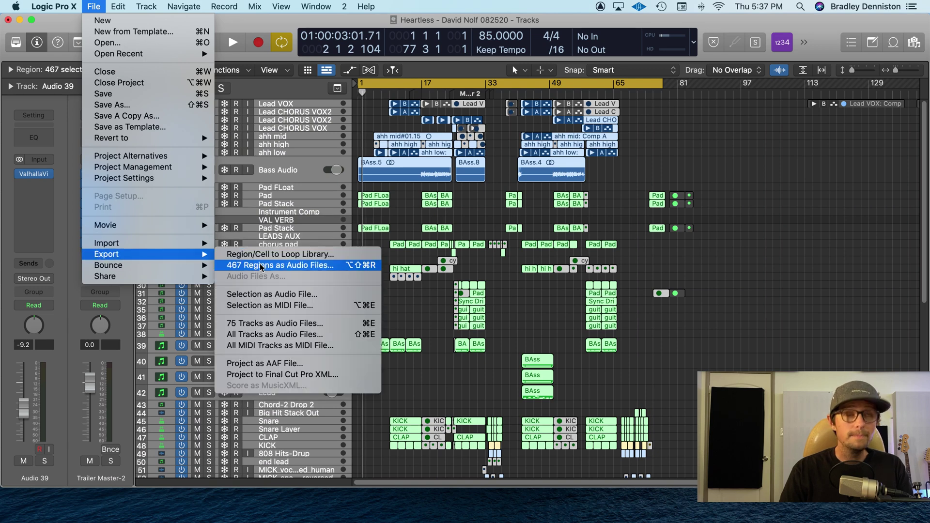
pyautogui.click(285, 322)
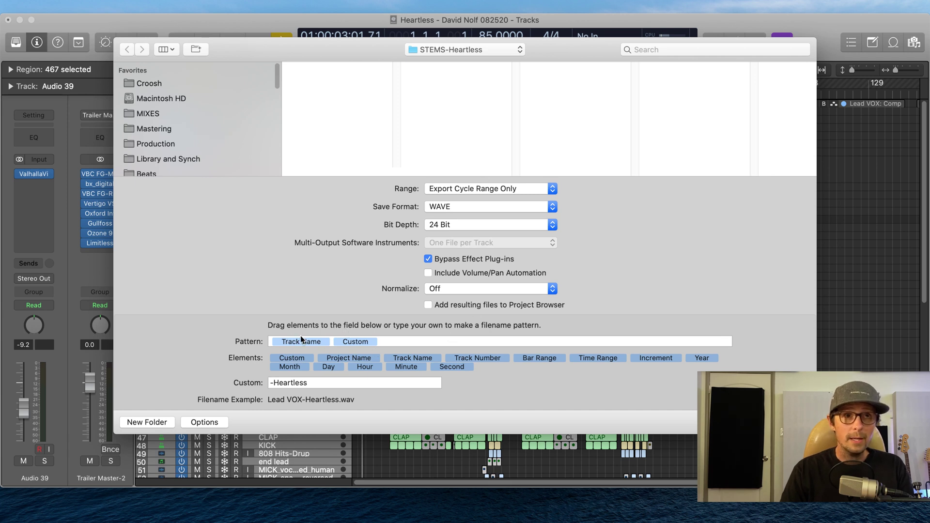
pyautogui.click(507, 189)
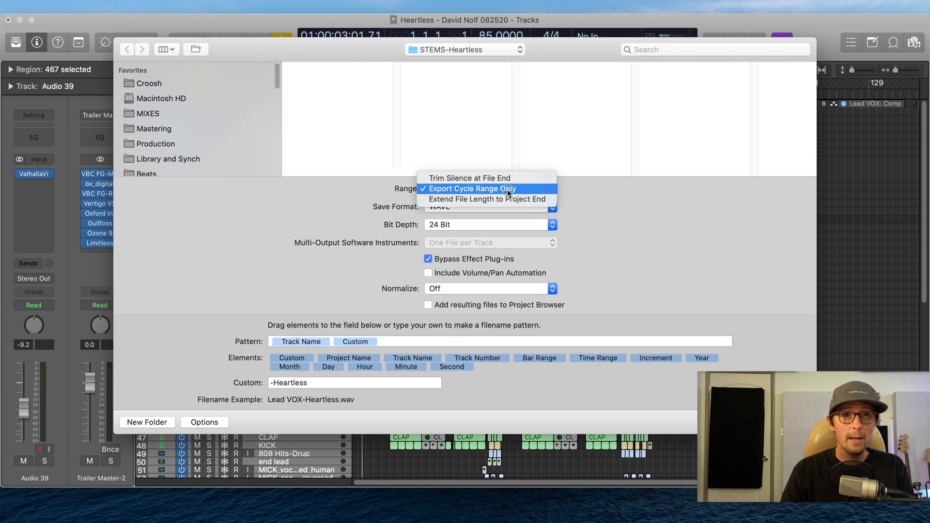
pyautogui.click(507, 190)
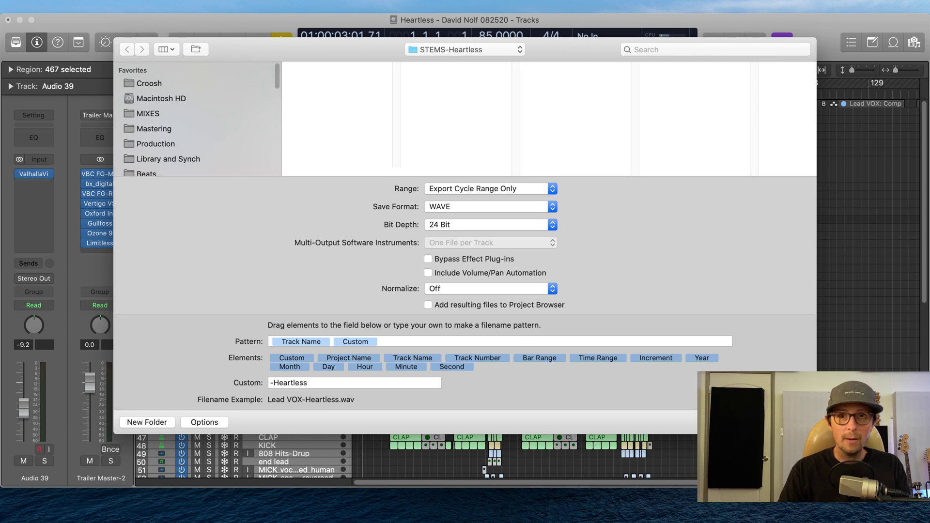
pyautogui.press('Return')
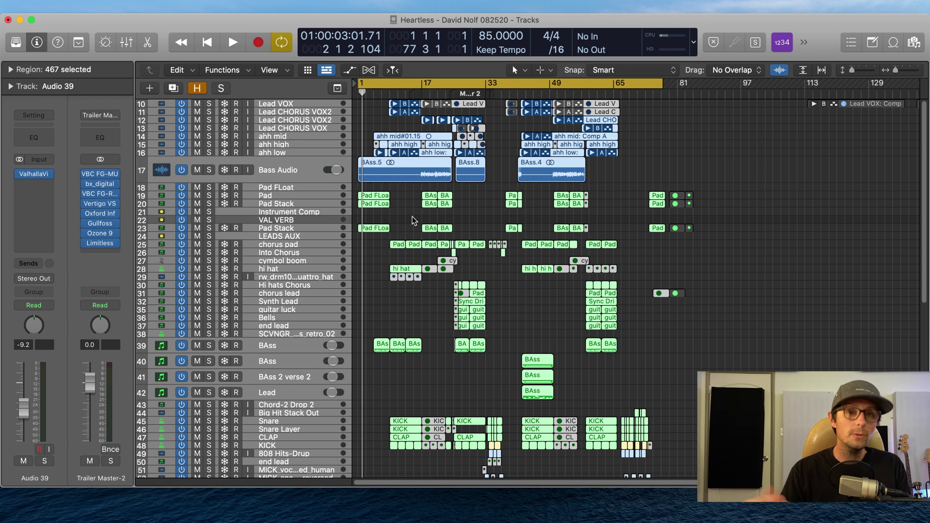
# Look over the full track list and clear the track and region selection
pyautogui.scroll(-10, 412, 220)
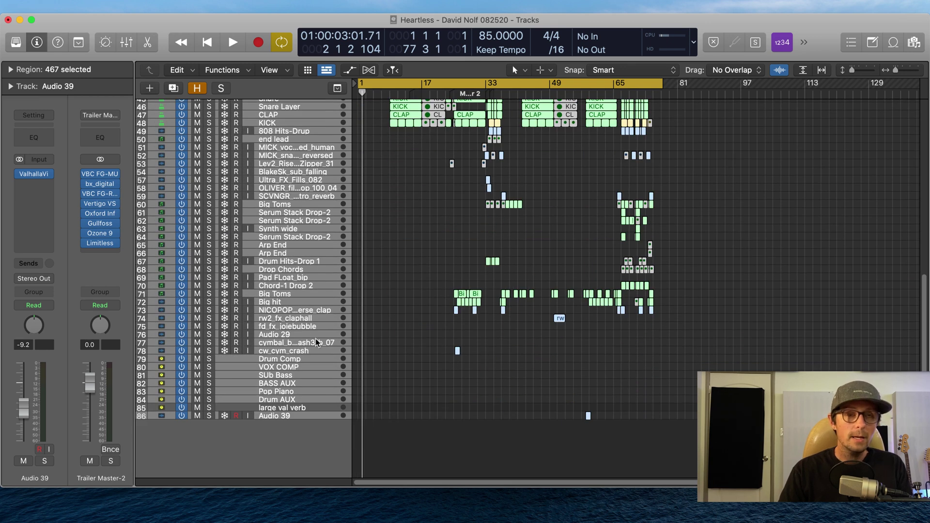
pyautogui.scroll(10, 366, 349)
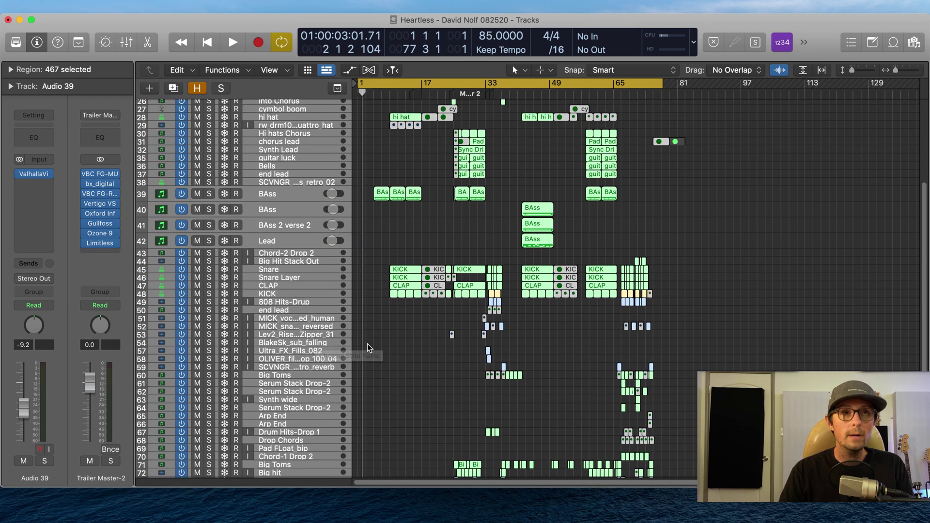
pyautogui.click(702, 272)
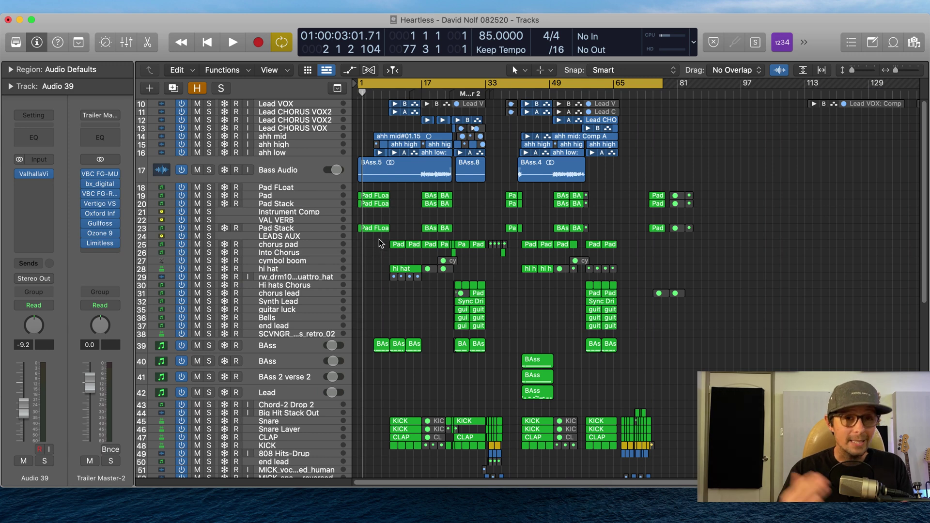
# Go through the tracks one by one from Lead CHORUS VOX2 down to Bass Audio
pyautogui.click(295, 112)
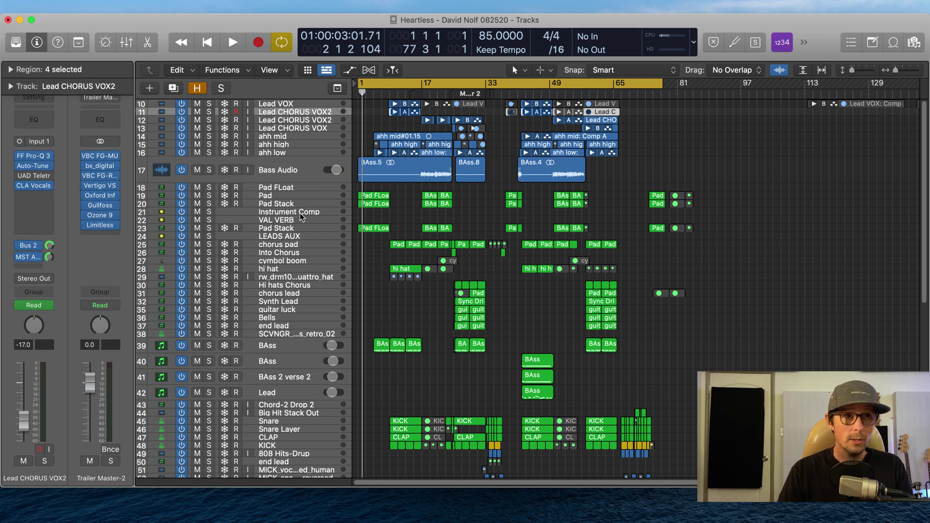
pyautogui.press('Down')
pyautogui.press('Down')
pyautogui.press('Down')
pyautogui.press('Down')
pyautogui.press('Down')
pyautogui.press('Down')
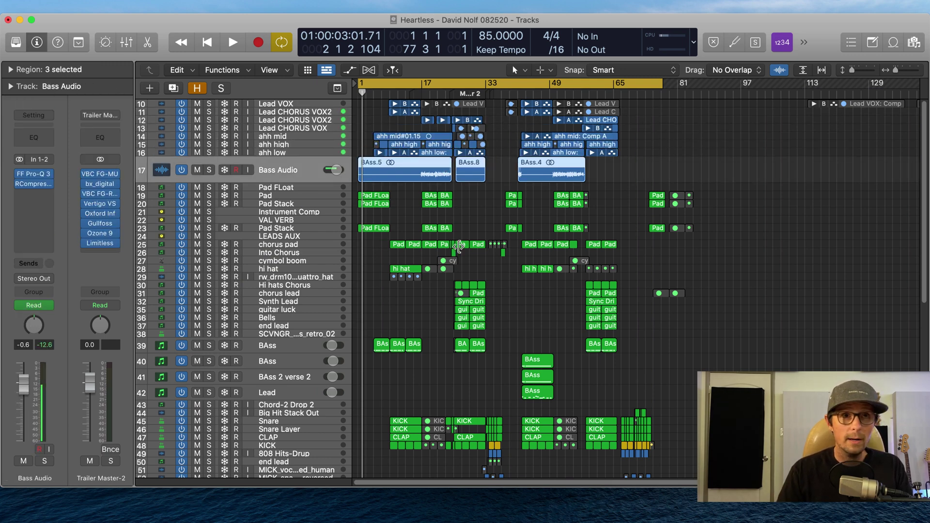
pyautogui.scroll(-10, 459, 246)
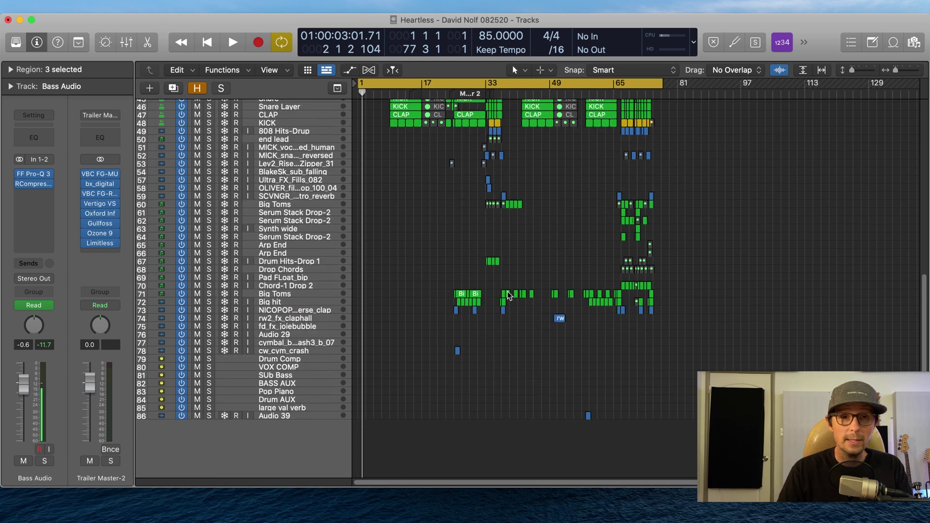
pyautogui.scroll(5, 514, 306)
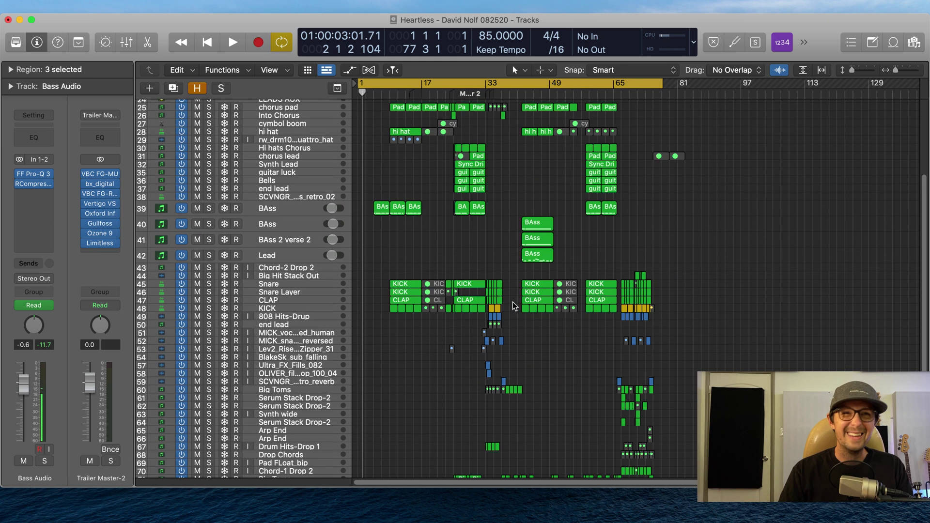
pyautogui.scroll(4, 514, 305)
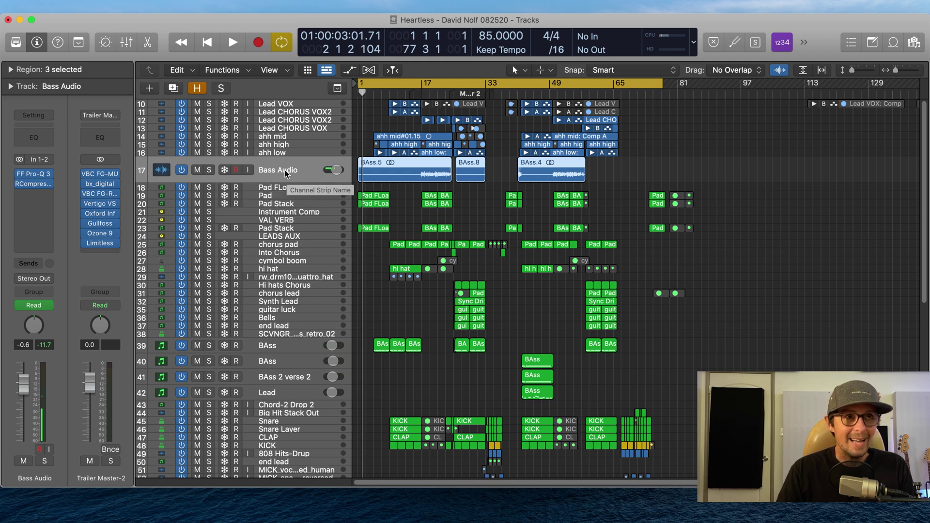
pyautogui.scroll(-8, 298, 226)
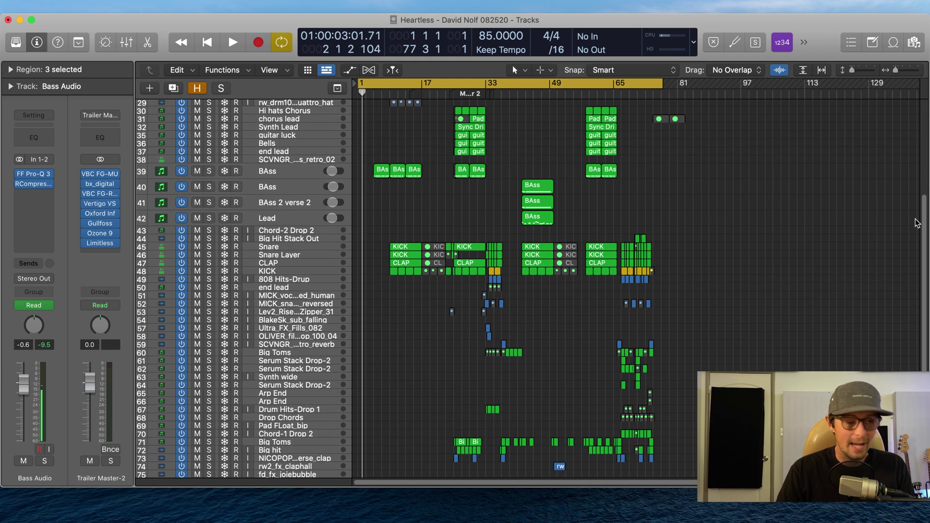
# Review the project's bounce settings for PCM and MP3 and the Normalize options, leaving without bouncing
pyautogui.press('super+b')
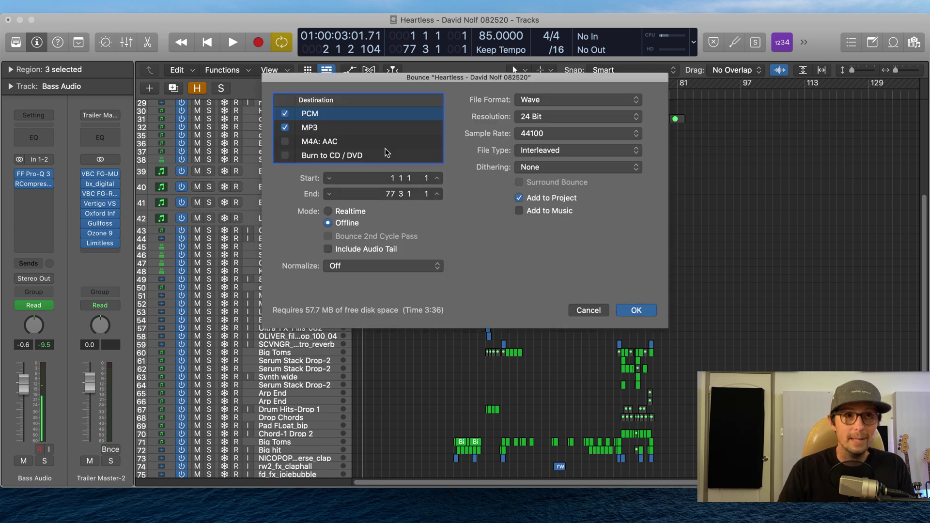
pyautogui.click(306, 127)
pyautogui.click(315, 114)
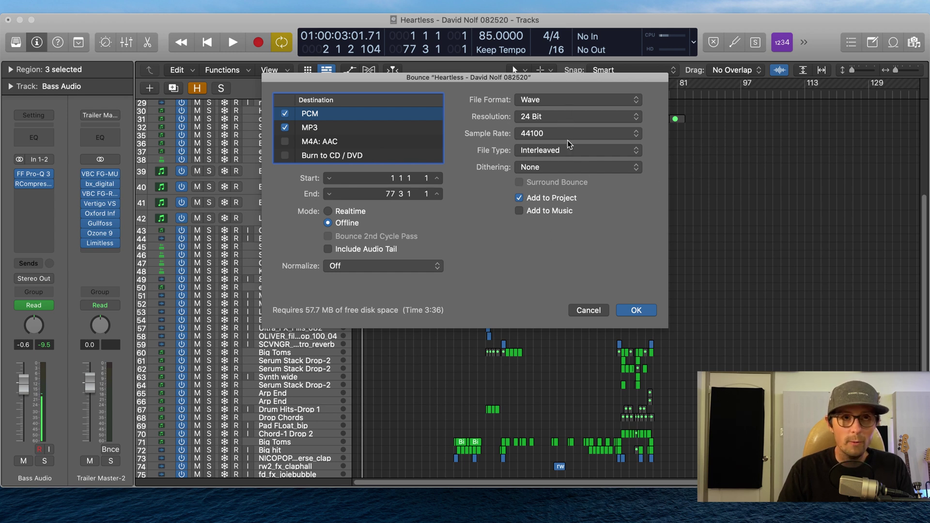
pyautogui.click(379, 271)
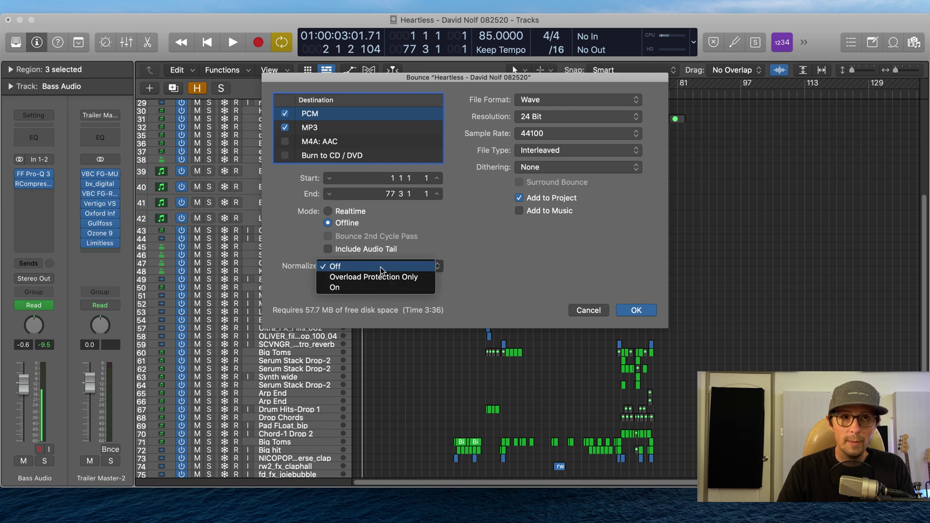
pyautogui.click(381, 268)
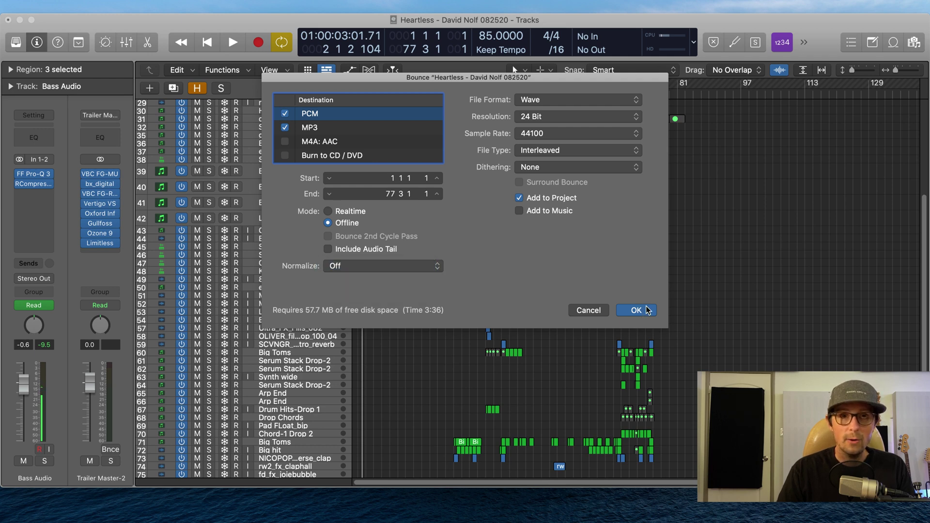
pyautogui.click(591, 310)
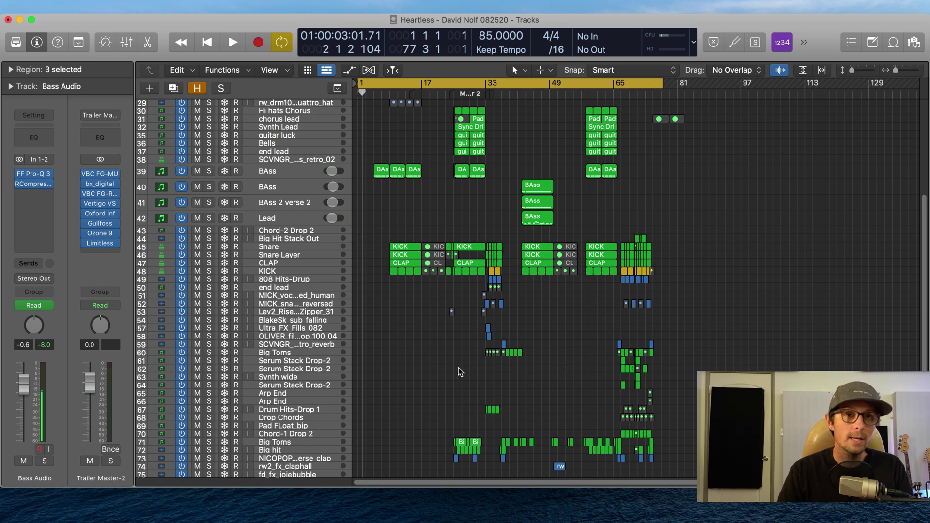
pyautogui.scroll(-3, 436, 370)
pyautogui.scroll(-2, 427, 372)
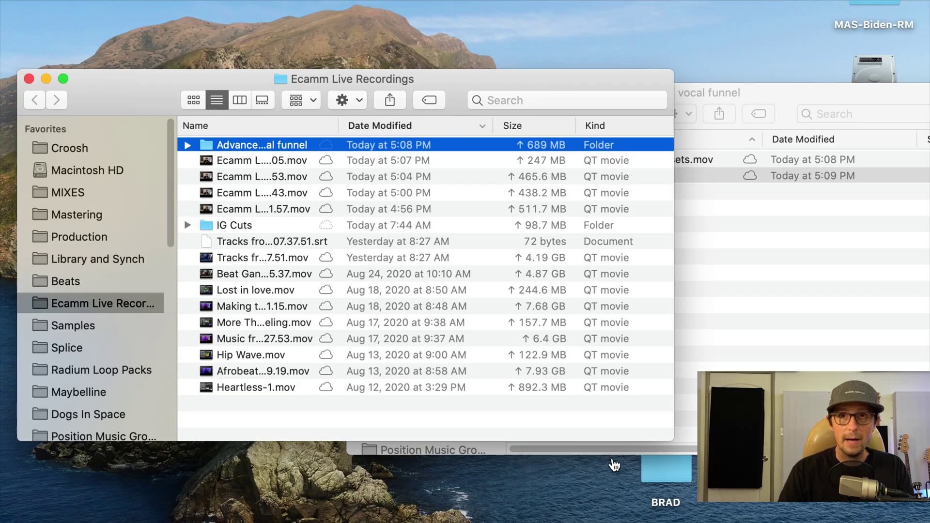
# Switch to Finder and rename Mix Offer.mov in the Advanced vocal funnel folder as *Mix Offer.mov
pyautogui.click(808, 258)
pyautogui.press('Return')
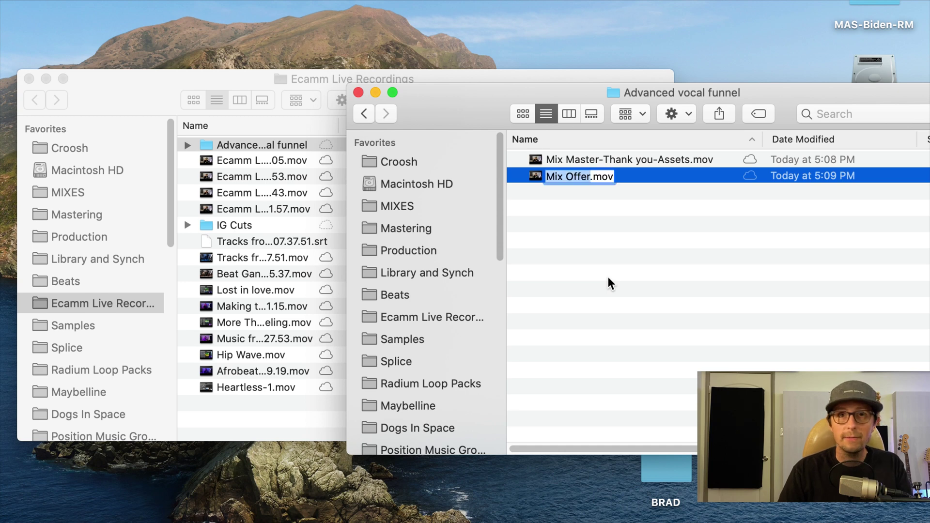
pyautogui.press('Left')
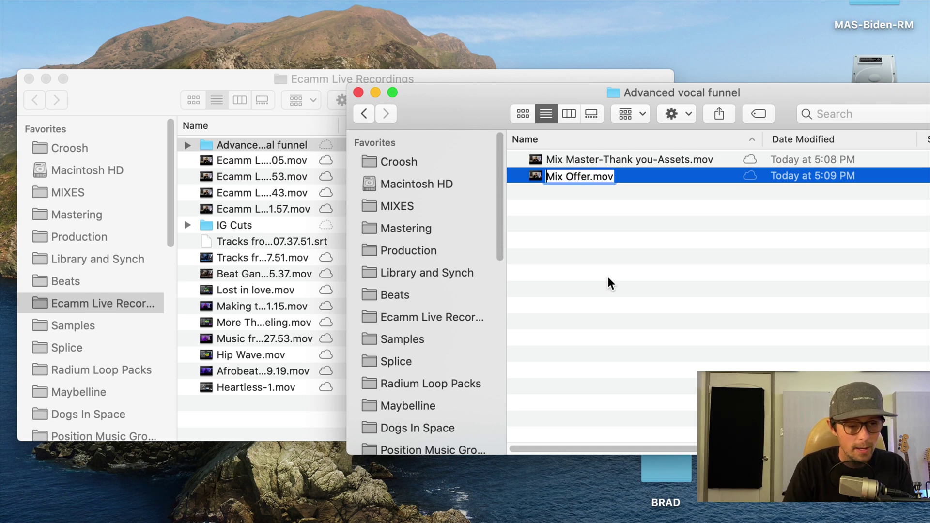
pyautogui.write('*')
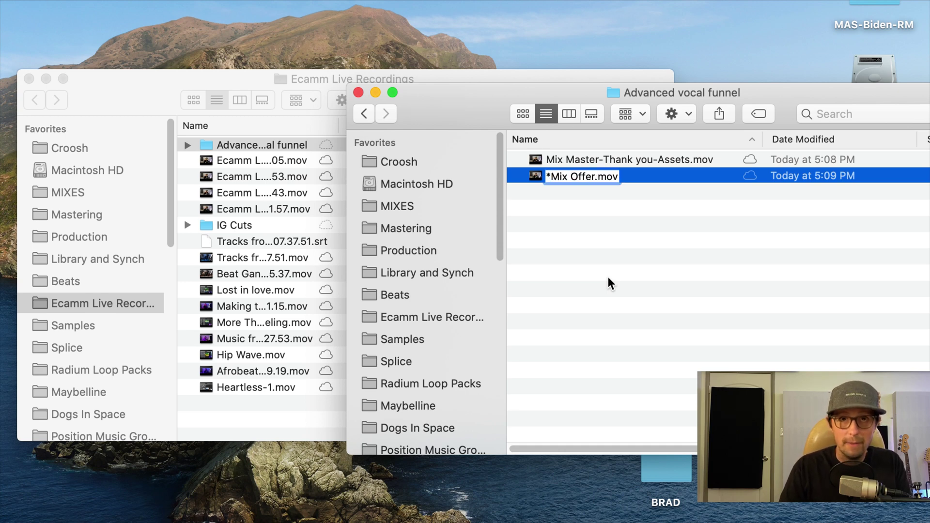
pyautogui.press('Return')
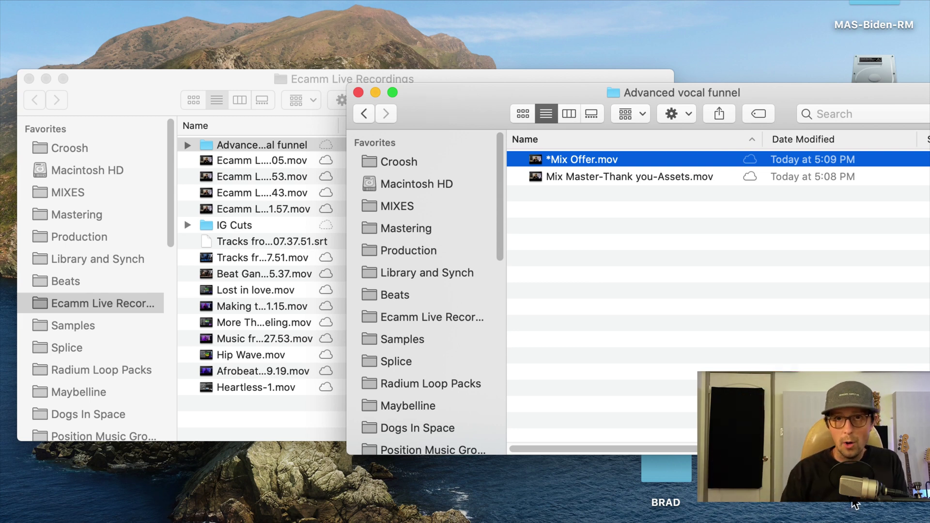
# Select *Mix Offer.mov and Mix Master-Thank you-Assets.mov together and try to copy them into the Splice folder
pyautogui.click(671, 326)
pyautogui.click(658, 176)
pyautogui.keyDown('shift'); pyautogui.click(643, 162); pyautogui.keyUp('shift')
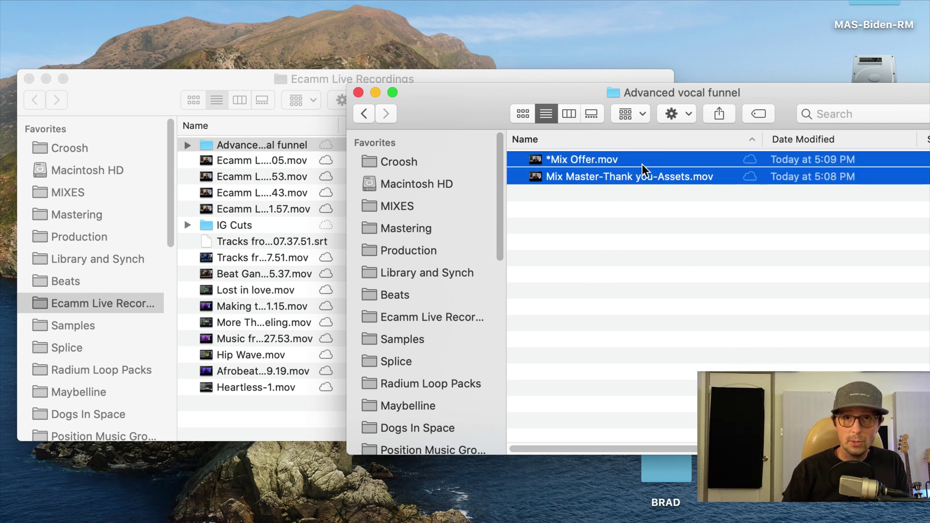
pyautogui.moveTo(640, 167); pyautogui.dragTo(381, 360)
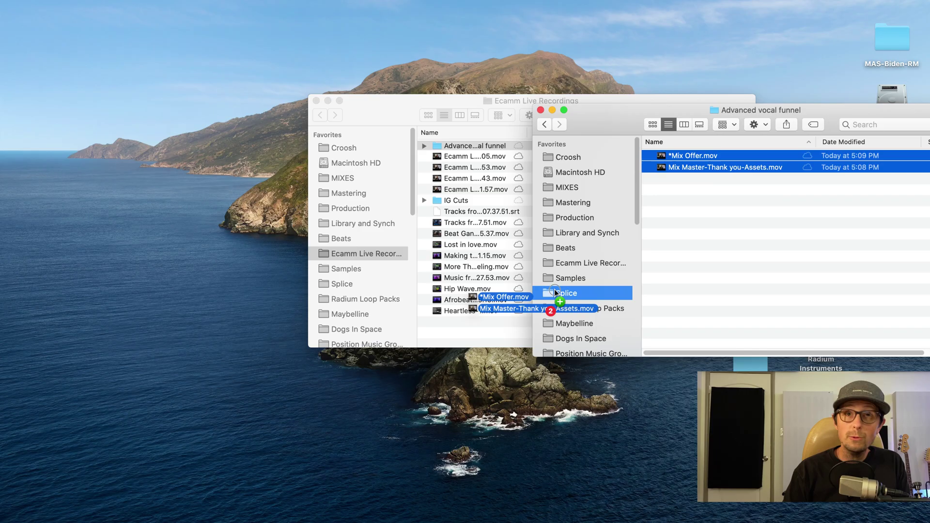
pyautogui.moveTo(555, 293); pyautogui.dragTo(758, 214)
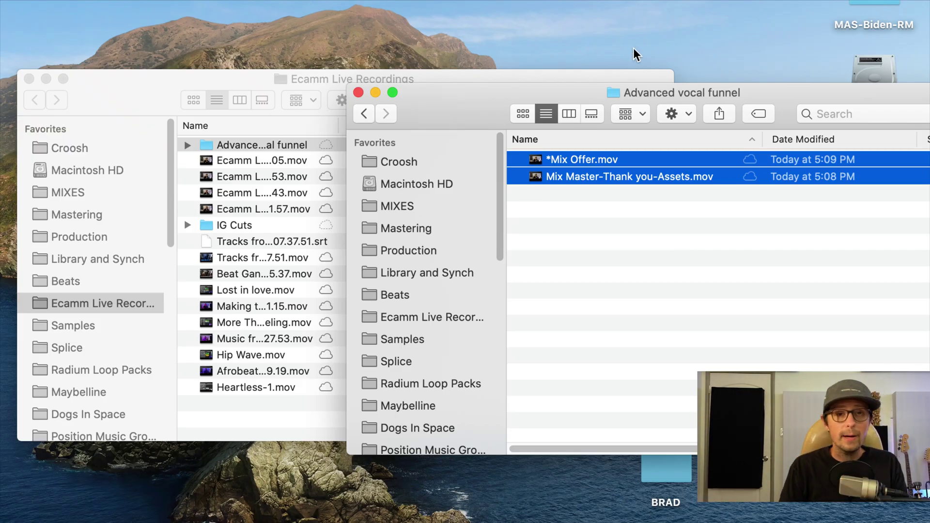